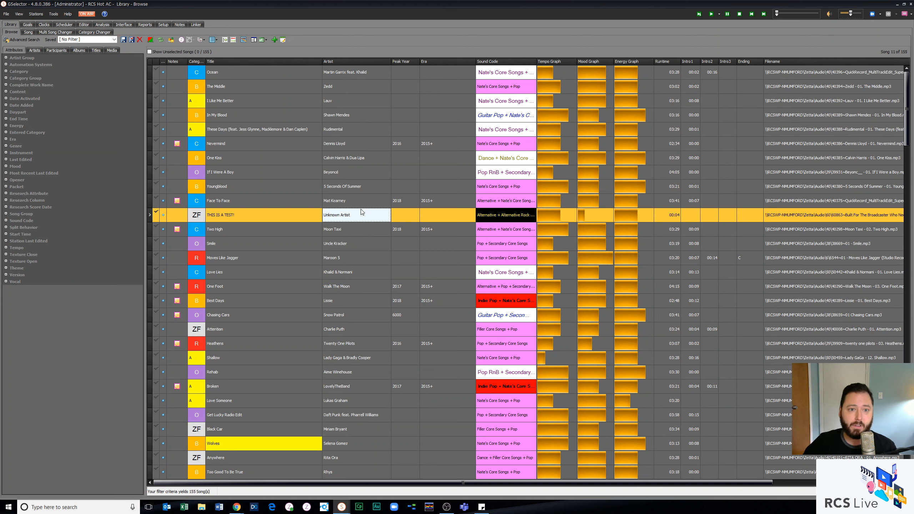
Step: Review the Send to Data Exchange options, including the Stations and Current Data choices, and close the form without sending
{"action": "left_click", "coordinate": [364, 187]}
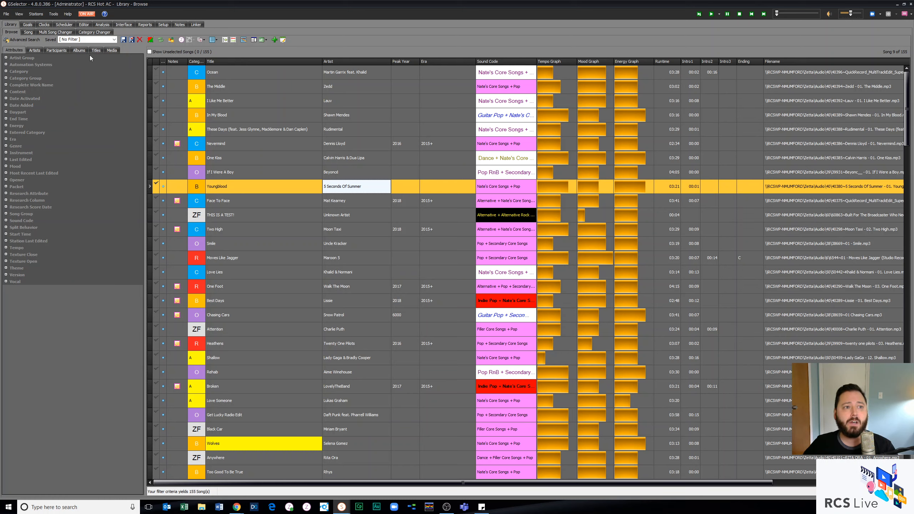
{"action": "left_click", "coordinate": [6, 14]}
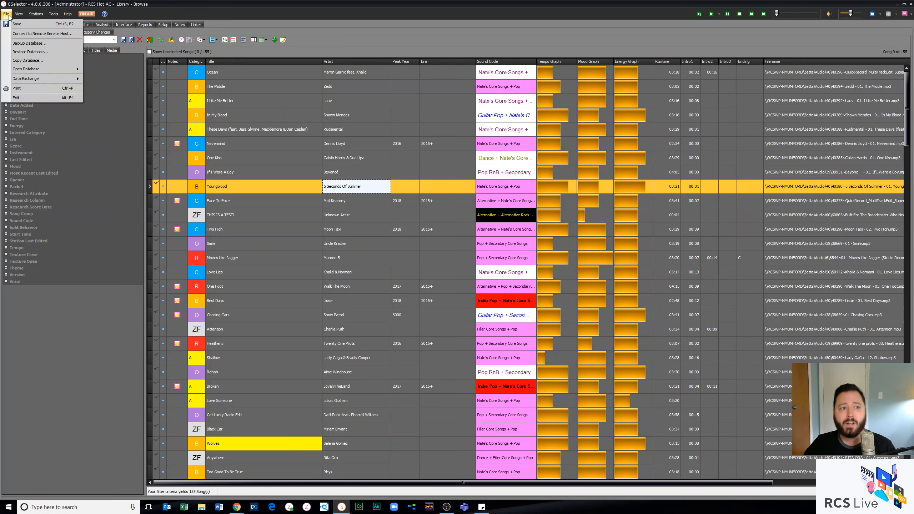
{"action": "mouse_move", "coordinate": [33, 79]}
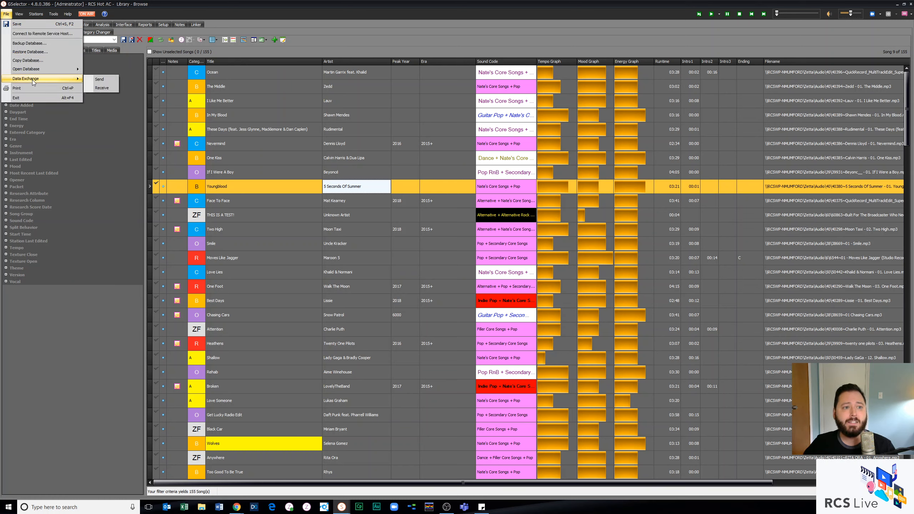
{"action": "left_click", "coordinate": [100, 79]}
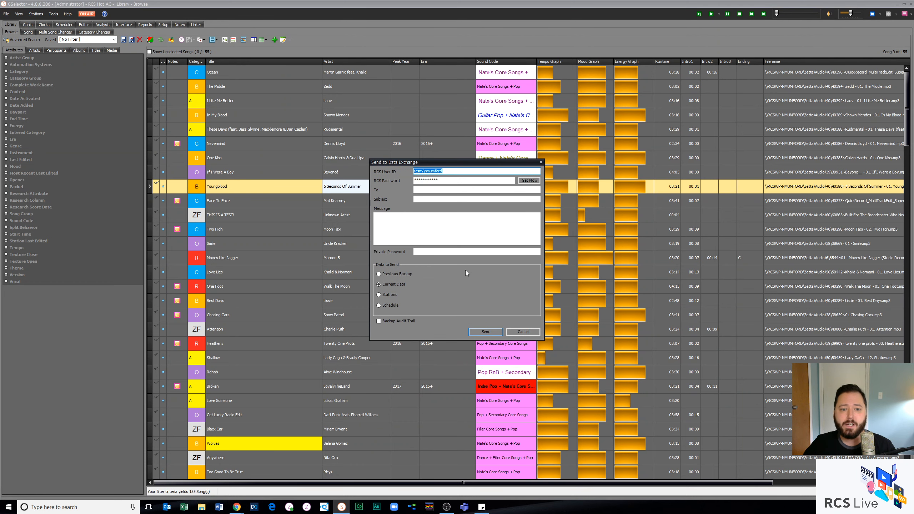
{"action": "left_click", "coordinate": [392, 294]}
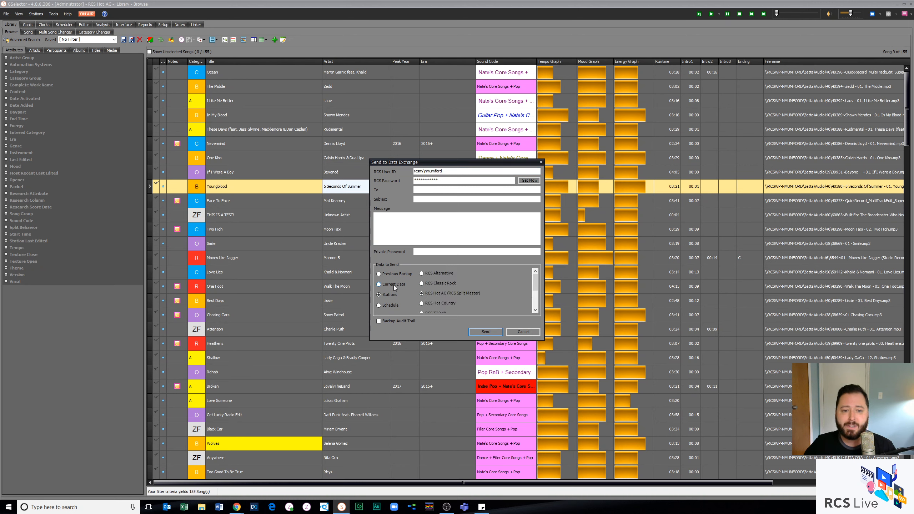
{"action": "left_click", "coordinate": [393, 285]}
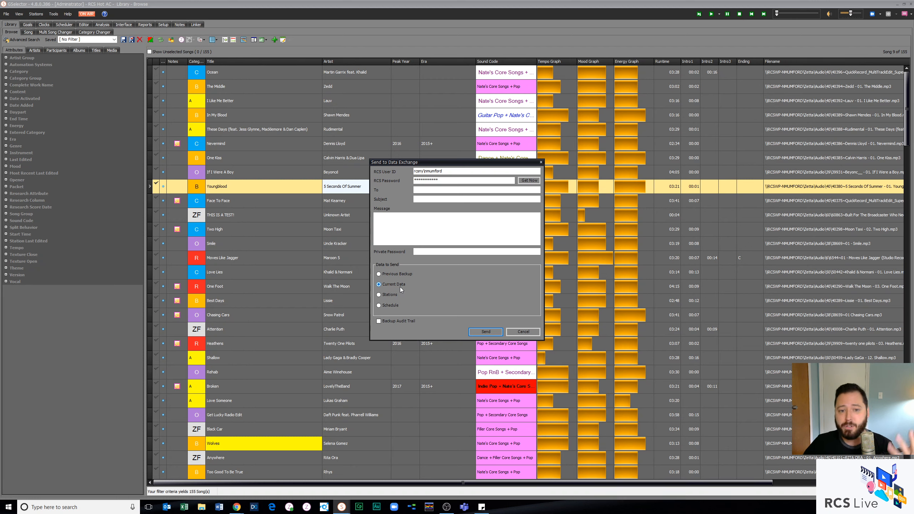
{"action": "left_click", "coordinate": [523, 332]}
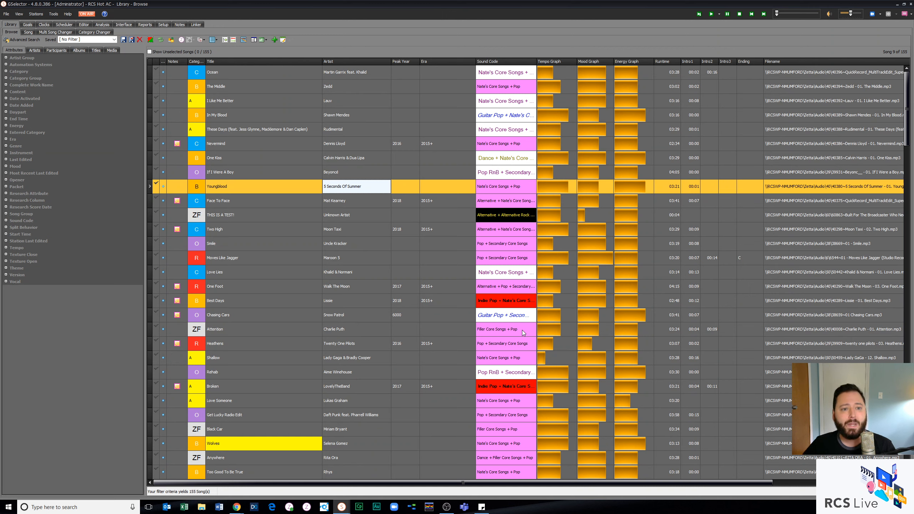
Step: In the Category Changer, show the history plot for category A songs Back To You and I Like Me Better, and hide it again
{"action": "left_click", "coordinate": [371, 226]}
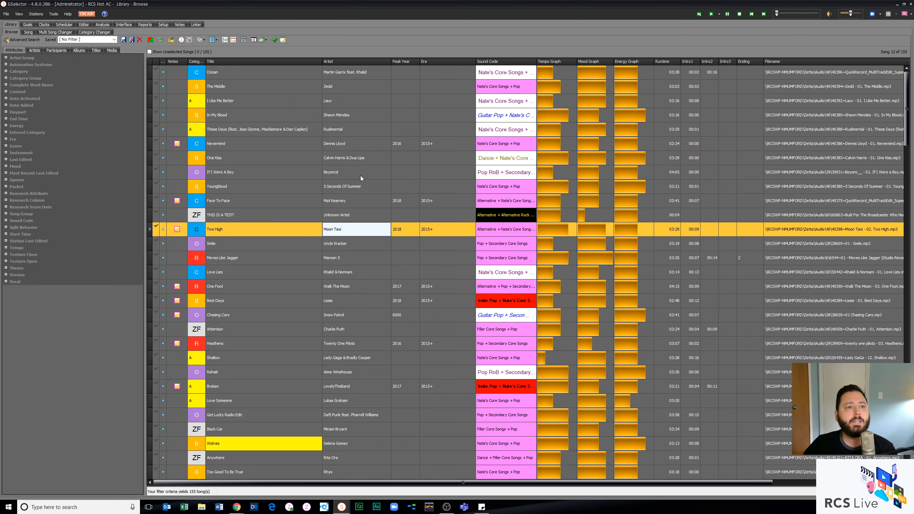
{"action": "left_click", "coordinate": [102, 33]}
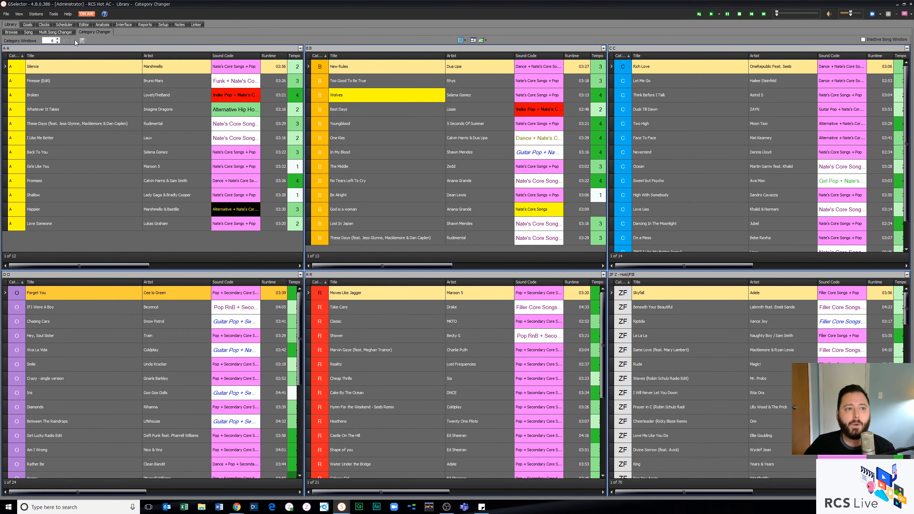
{"action": "left_click", "coordinate": [49, 41]}
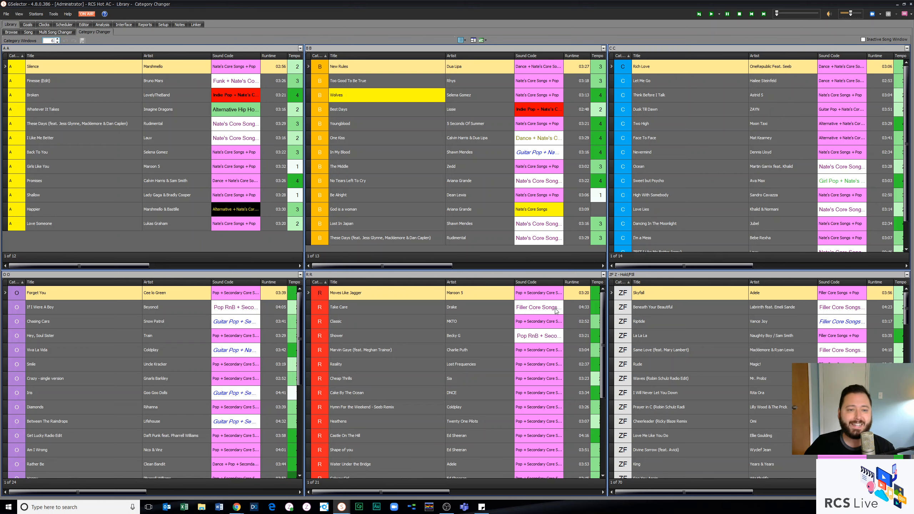
{"action": "left_click", "coordinate": [113, 155]}
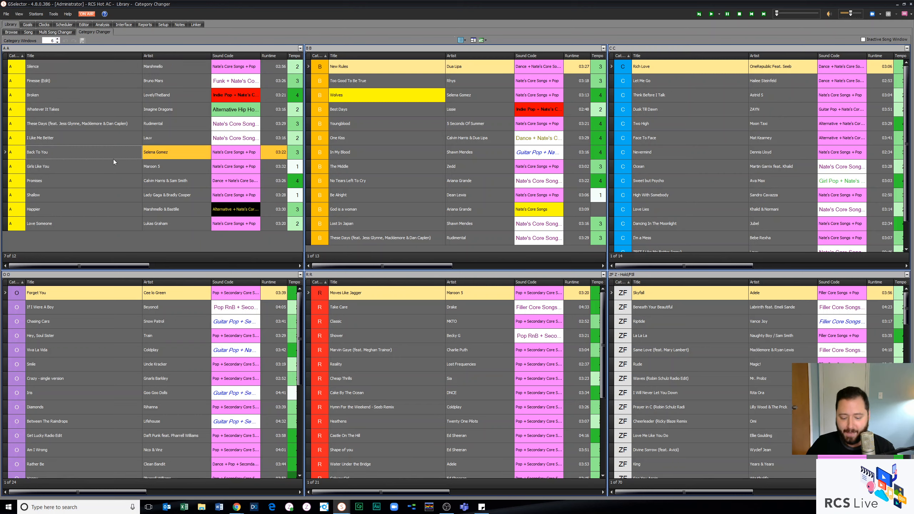
{"action": "key", "text": "ctrl+h"}
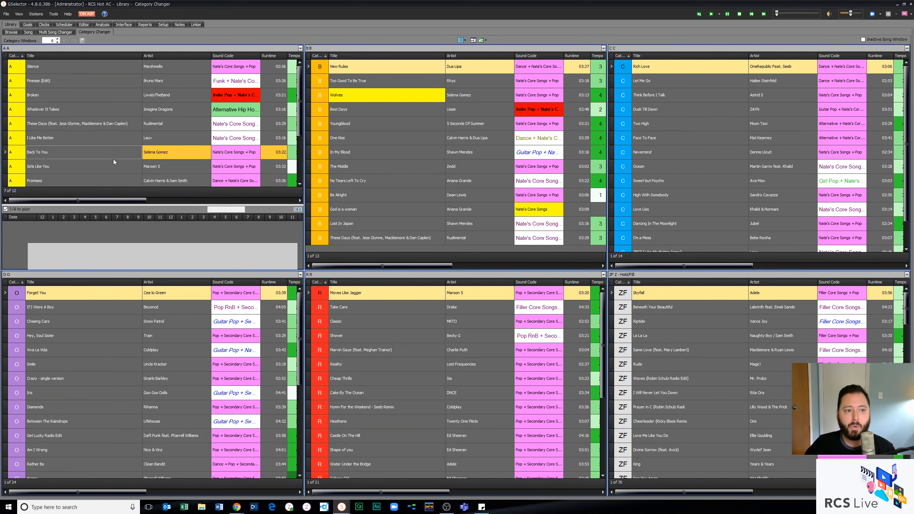
{"action": "left_click", "coordinate": [107, 139]}
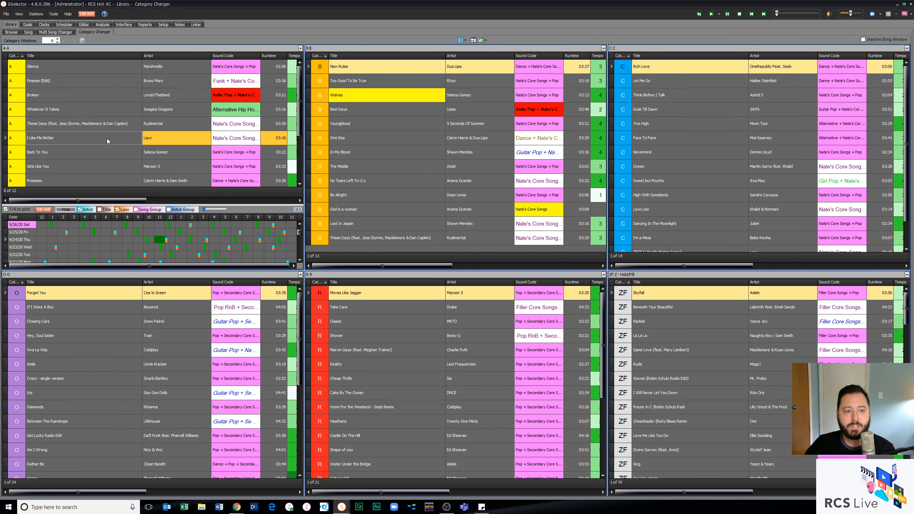
{"action": "key", "text": "ctrl+h"}
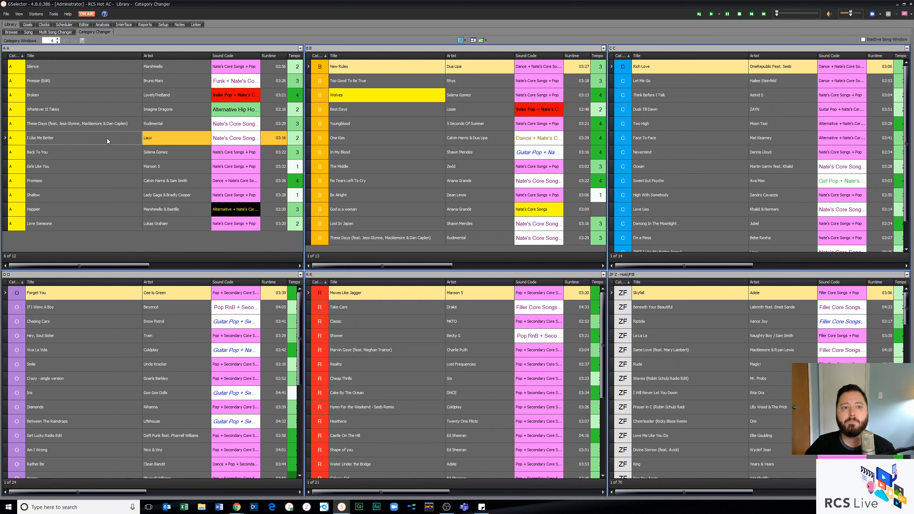
Step: Check the column options and the list of saved browse formats available for the category windows
{"action": "right_click", "coordinate": [83, 56]}
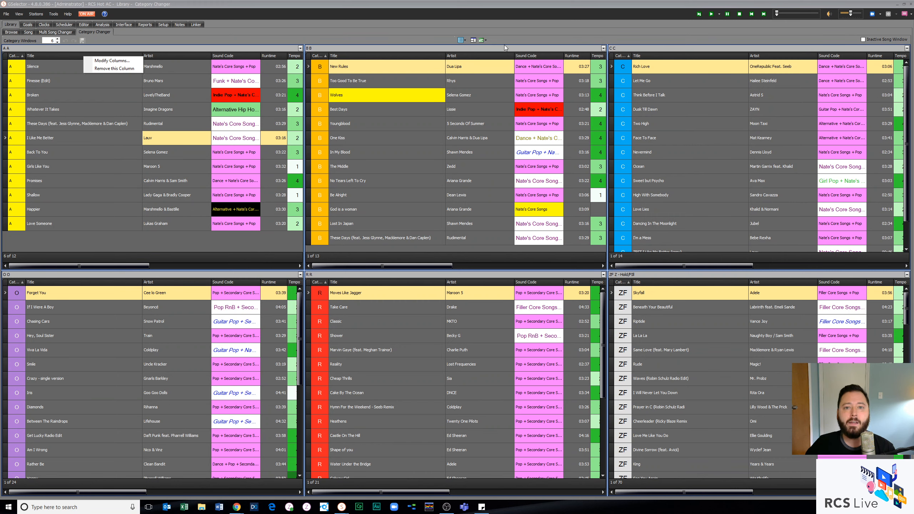
{"action": "left_click", "coordinate": [473, 40]}
{"action": "left_click", "coordinate": [461, 40]}
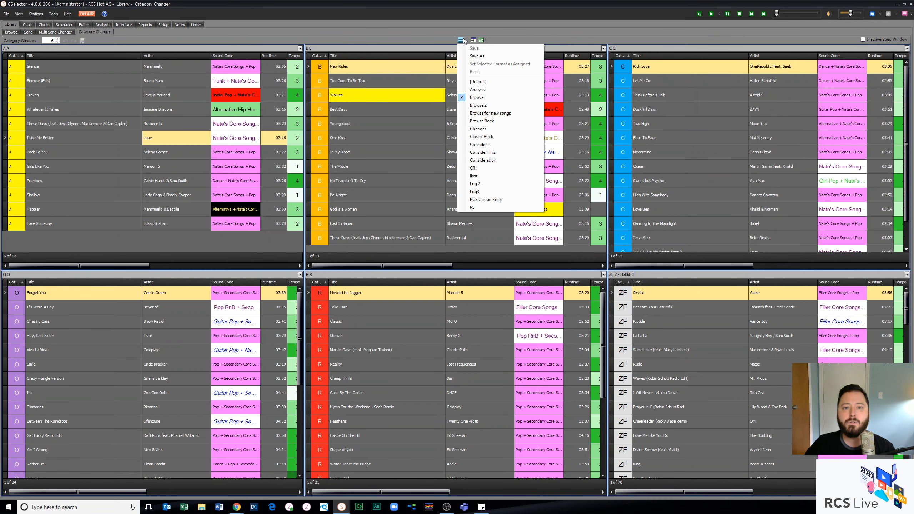
{"action": "left_click", "coordinate": [515, 38]}
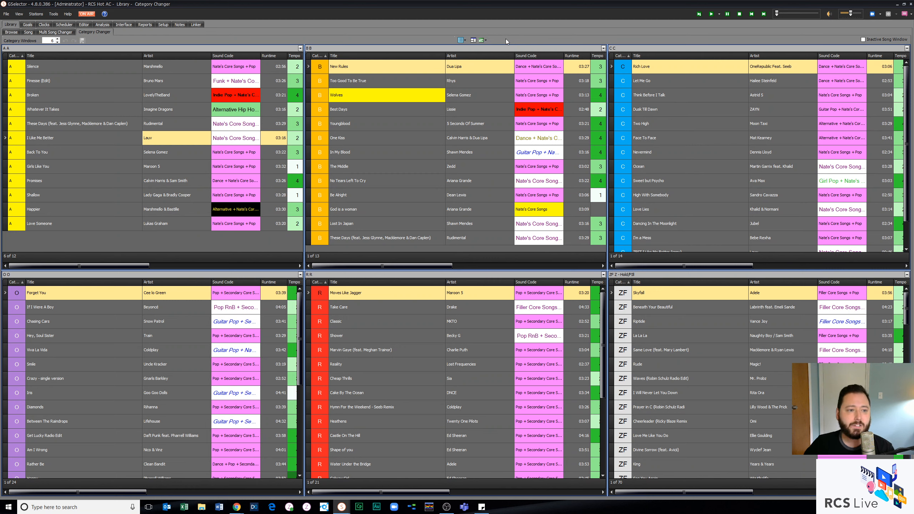
Step: Move the song Love Someone from category A to B, and No Tears Left To Cry from category B to A
{"action": "left_click_drag", "start_coordinate": [171, 223], "coordinate": [390, 224]}
{"action": "left_click_drag", "start_coordinate": [363, 166], "coordinate": [188, 230]}
{"action": "left_click", "coordinate": [83, 40]}
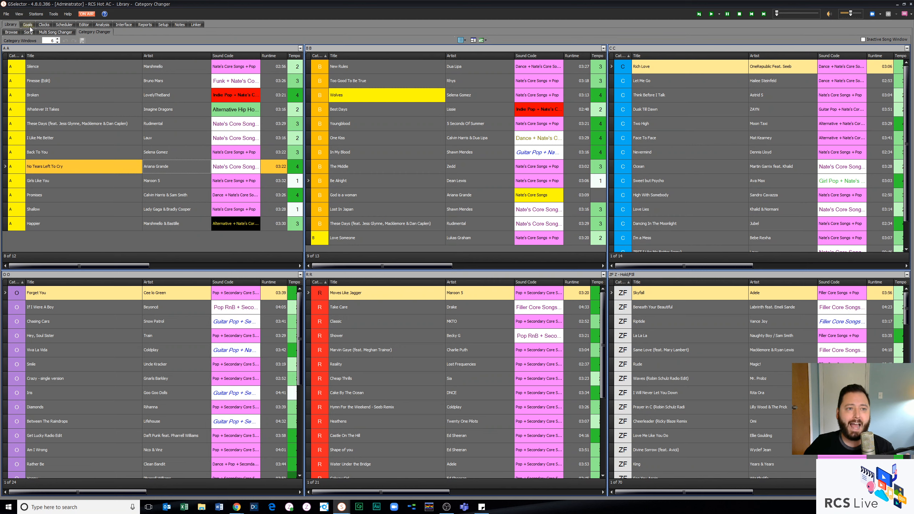
Step: Examine the Miscellaneous and Advanced feature settings in the station setup, including the Enable Optimization Options setting
{"action": "left_click", "coordinate": [165, 24]}
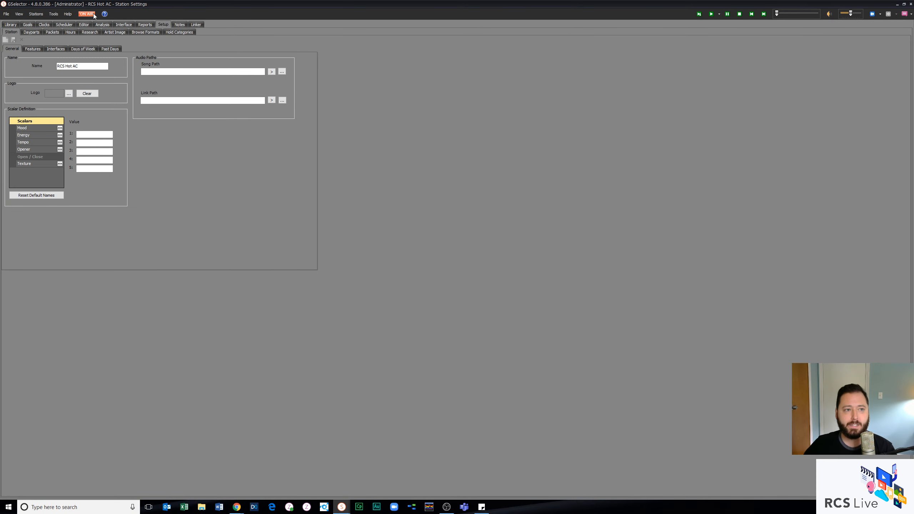
{"action": "left_click", "coordinate": [33, 48]}
{"action": "left_click", "coordinate": [92, 56]}
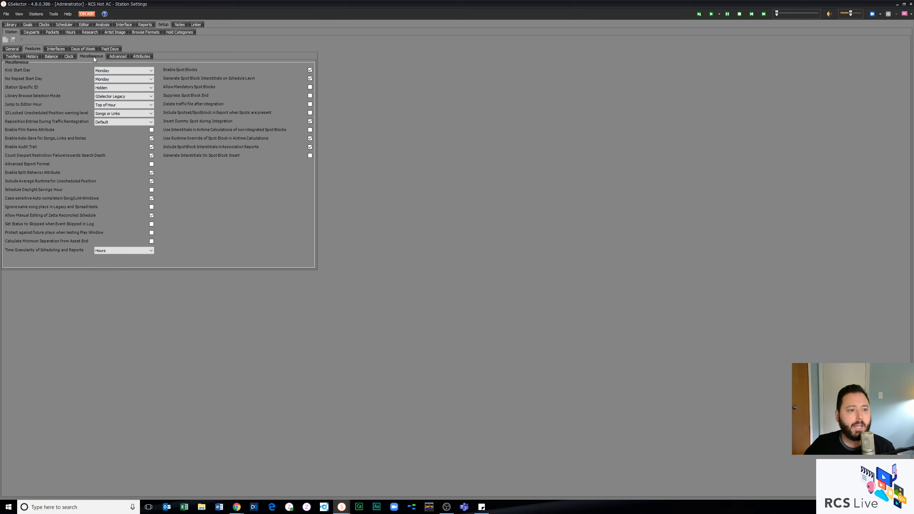
{"action": "left_click", "coordinate": [121, 58]}
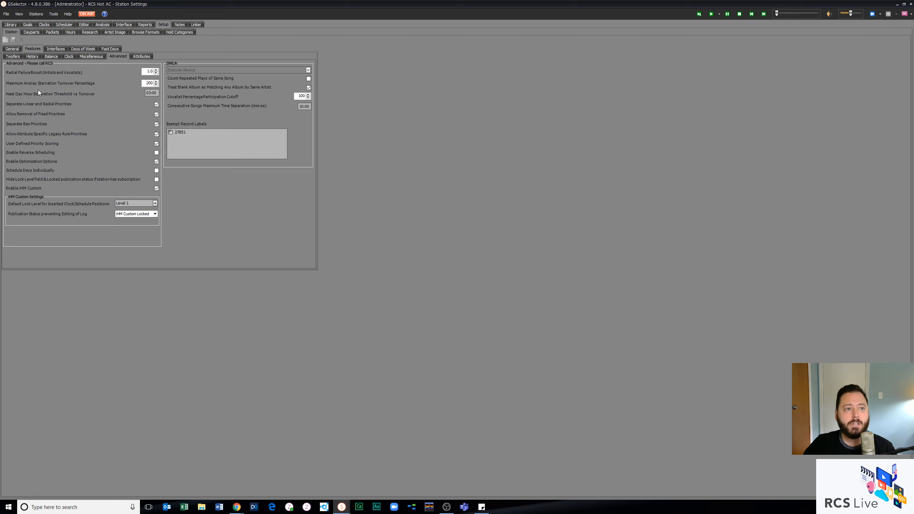
Step: Add a new optimization definition to the station goals, name it Test Name, and open its optimization type choices
{"action": "left_click", "coordinate": [29, 27]}
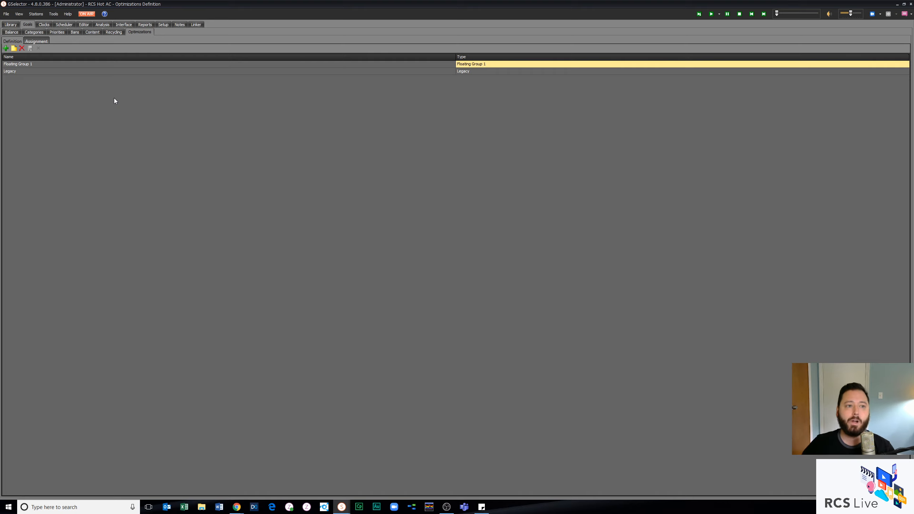
{"action": "left_click", "coordinate": [6, 50]}
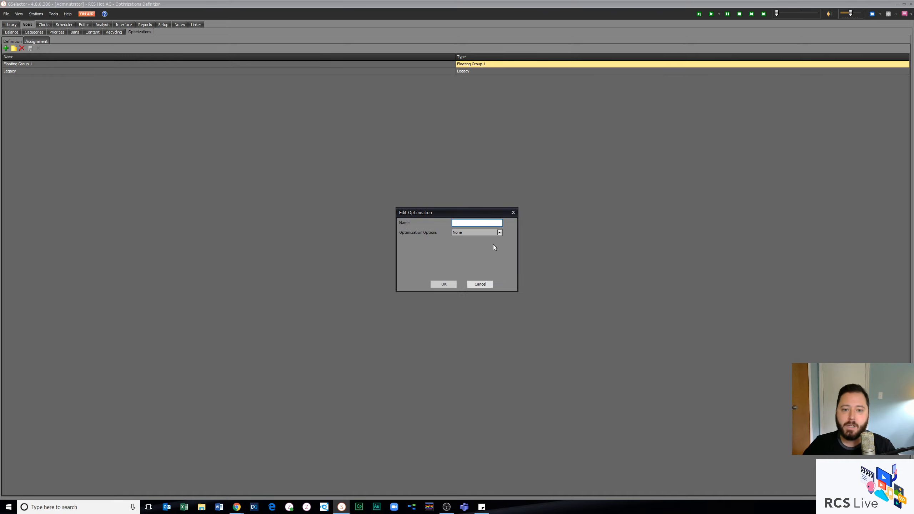
{"action": "type", "text": "Te"}
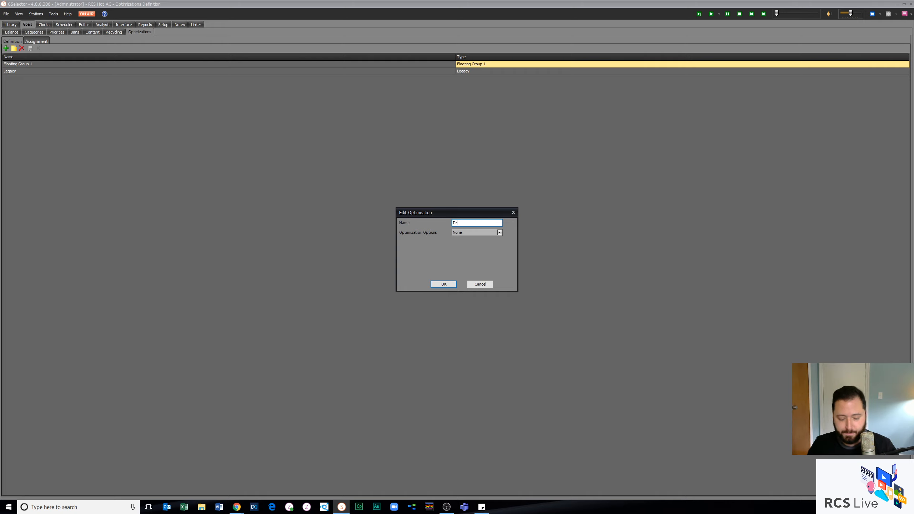
{"action": "type", "text": "st Name"}
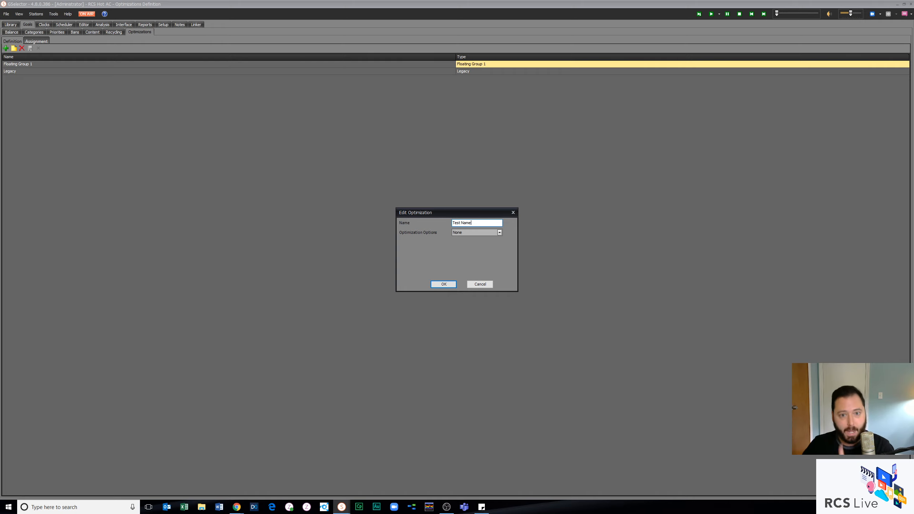
{"action": "left_click", "coordinate": [490, 233]}
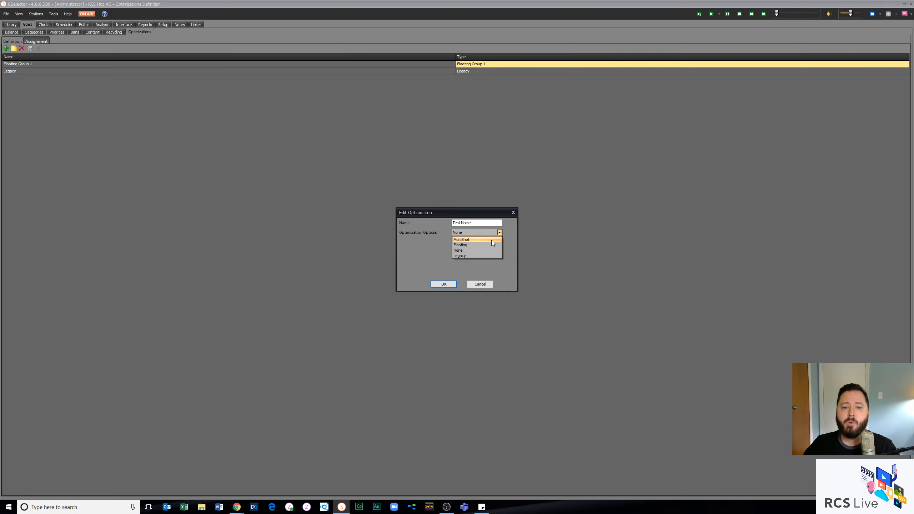
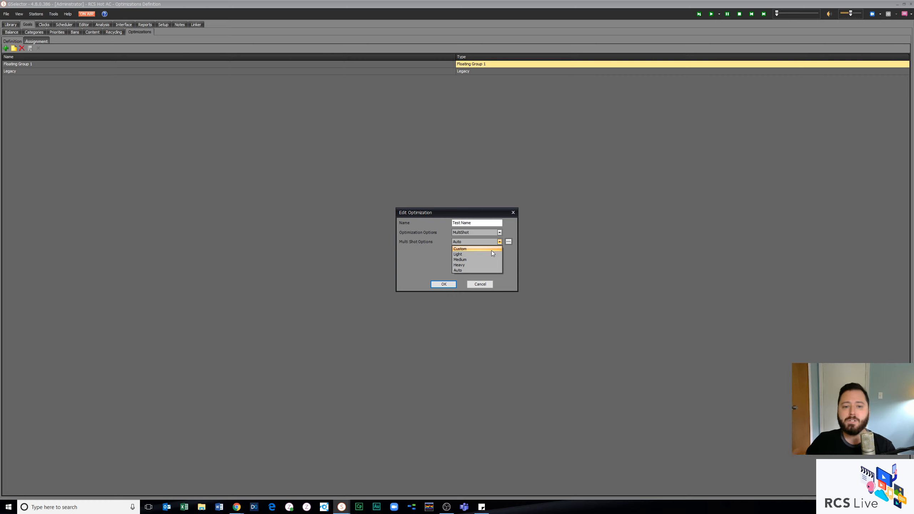
Step: Examine the Custom Multi Shot settings and the other Multi Shot options, and discard the Test Name optimization
{"action": "left_click", "coordinate": [492, 250]}
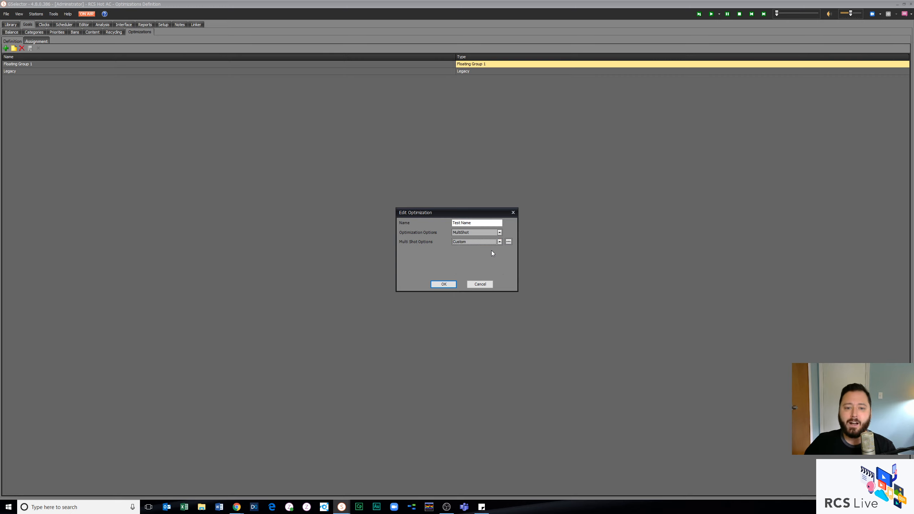
{"action": "left_click", "coordinate": [509, 242]}
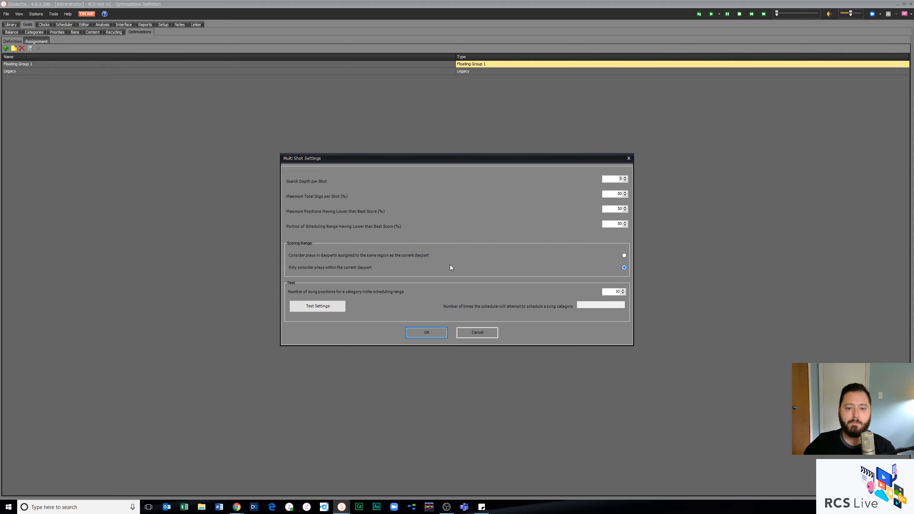
{"action": "left_click", "coordinate": [474, 333]}
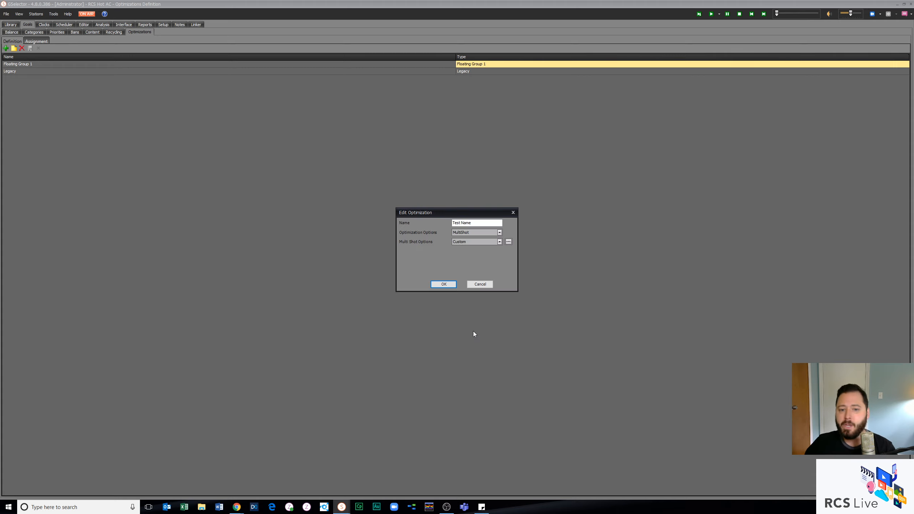
{"action": "left_click", "coordinate": [477, 242]}
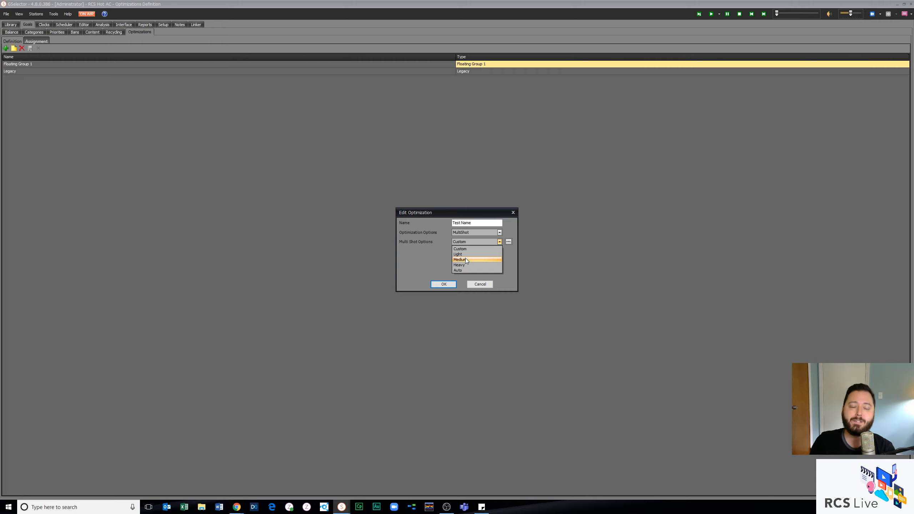
{"action": "left_click", "coordinate": [425, 253]}
{"action": "left_click", "coordinate": [479, 285]}
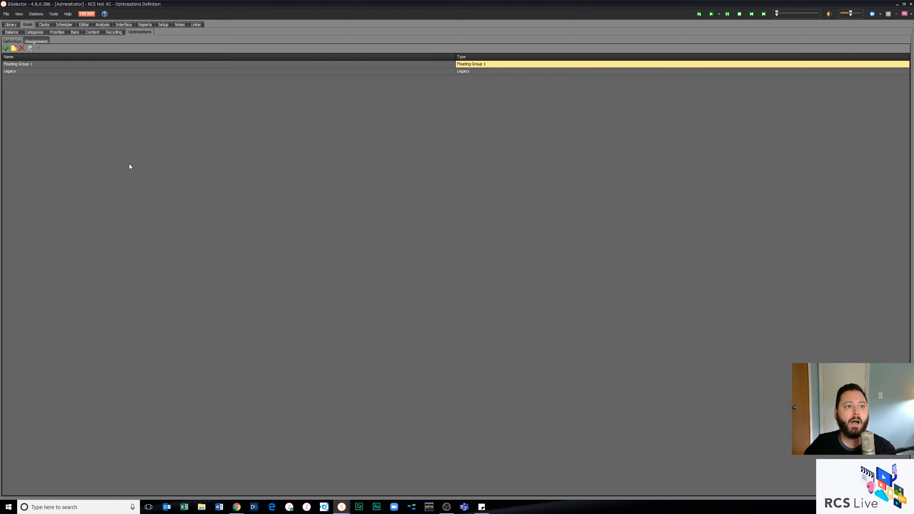
Step: Start a new optimization definition of type Legacy and check the Optimizer Strength choices, selecting Light
{"action": "left_click", "coordinate": [7, 49]}
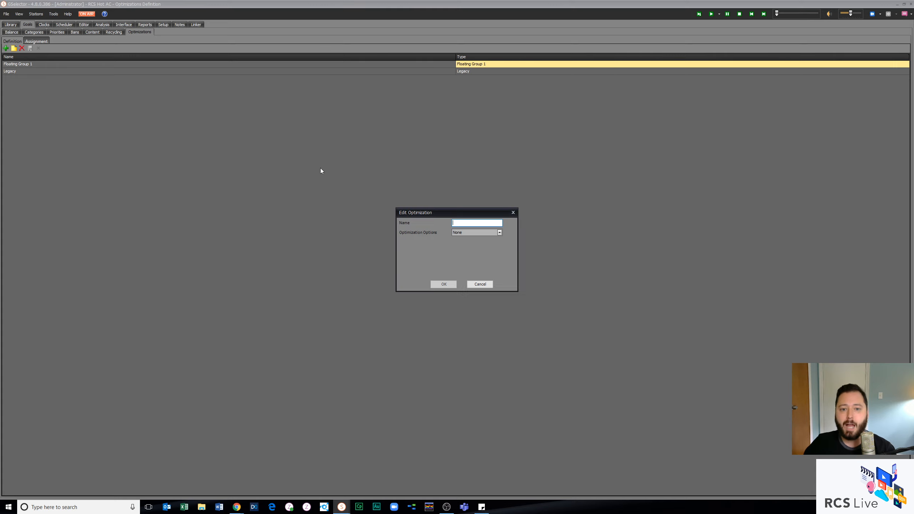
{"action": "left_click", "coordinate": [464, 233]}
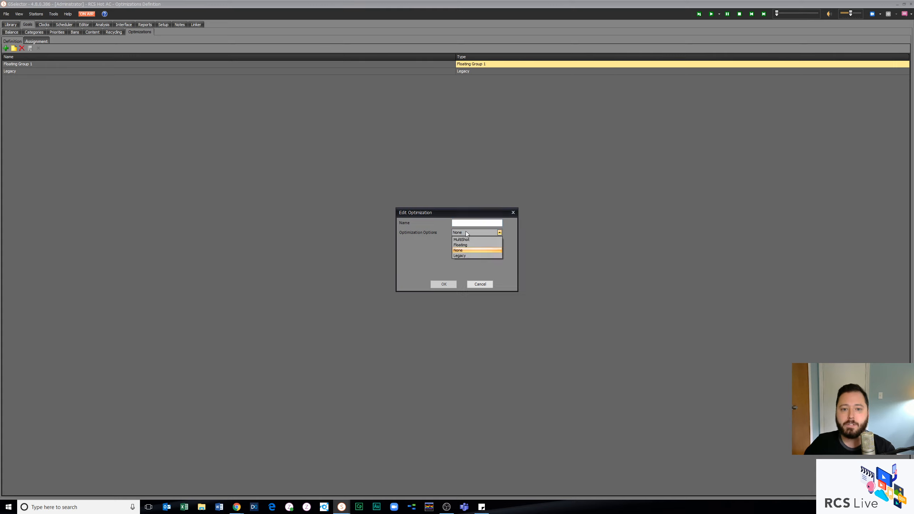
{"action": "left_click", "coordinate": [468, 256]}
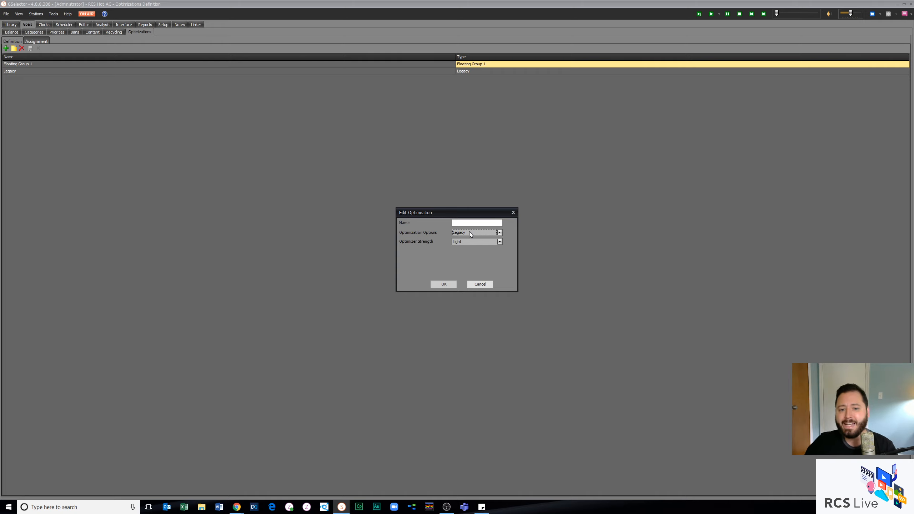
{"action": "left_click", "coordinate": [470, 233]}
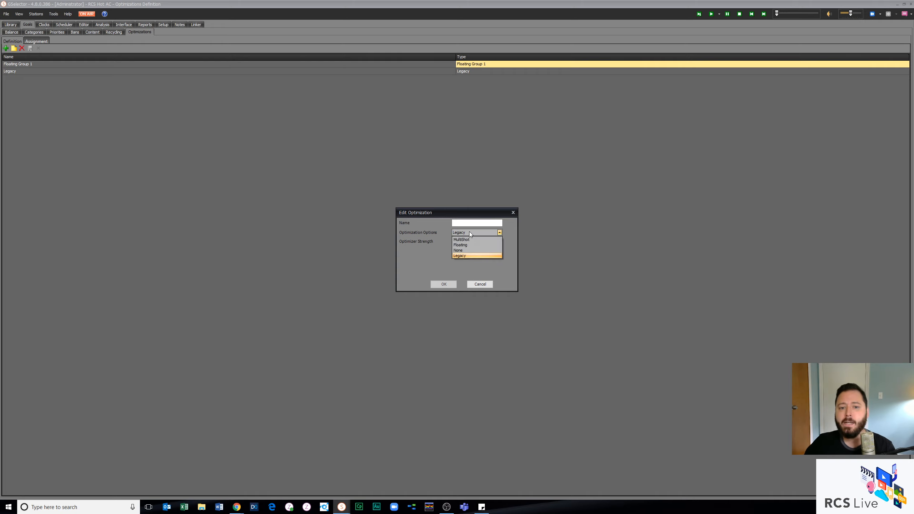
{"action": "left_click", "coordinate": [455, 256]}
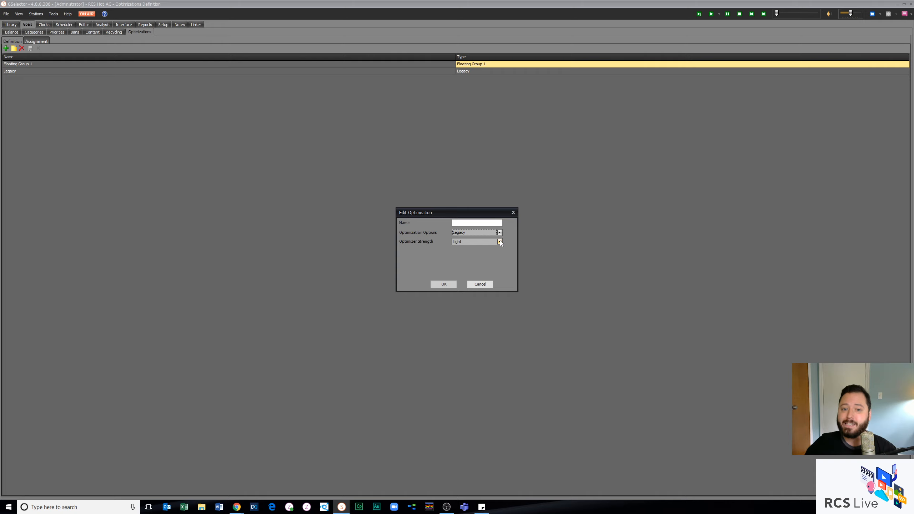
{"action": "left_click", "coordinate": [500, 242]}
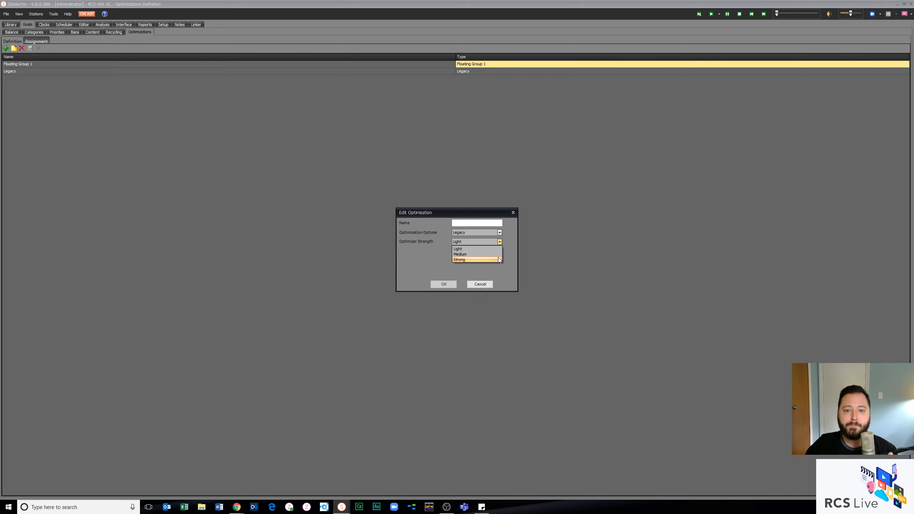
{"action": "left_click", "coordinate": [458, 249]}
Step: Change the new definition's optimization type to Floating and open its Floating Group number for editing
{"action": "left_click", "coordinate": [499, 233]}
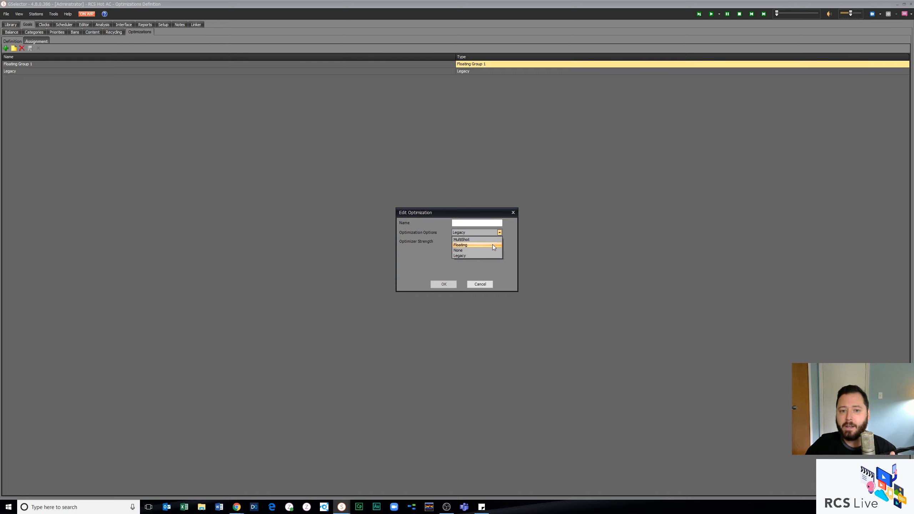
{"action": "left_click", "coordinate": [493, 245]}
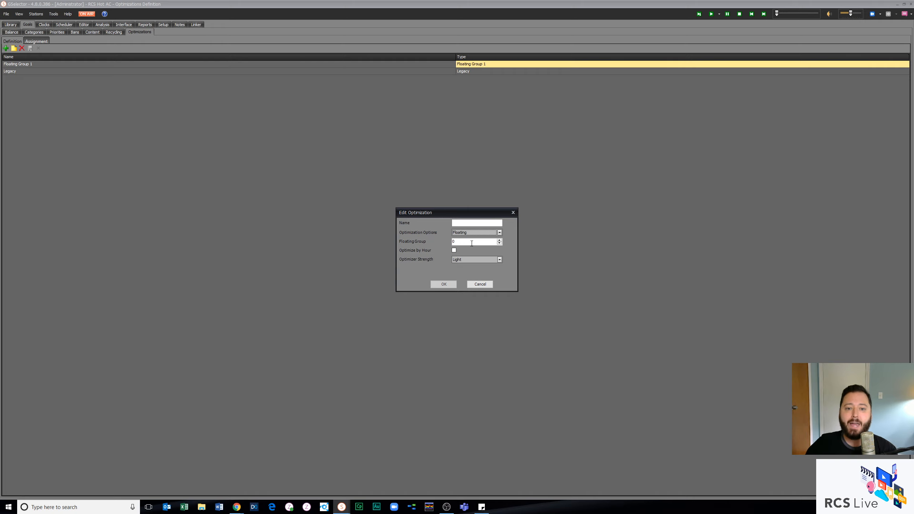
{"action": "left_click", "coordinate": [465, 223]}
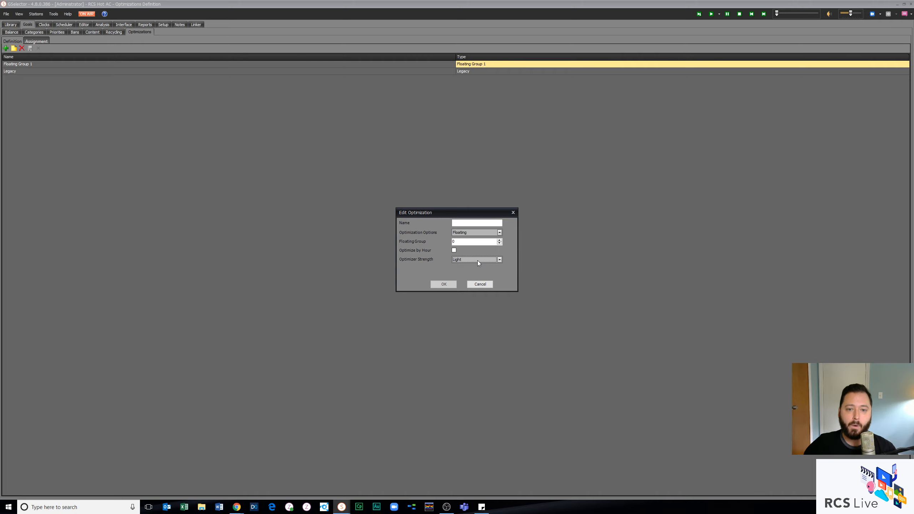
{"action": "left_click", "coordinate": [458, 241]}
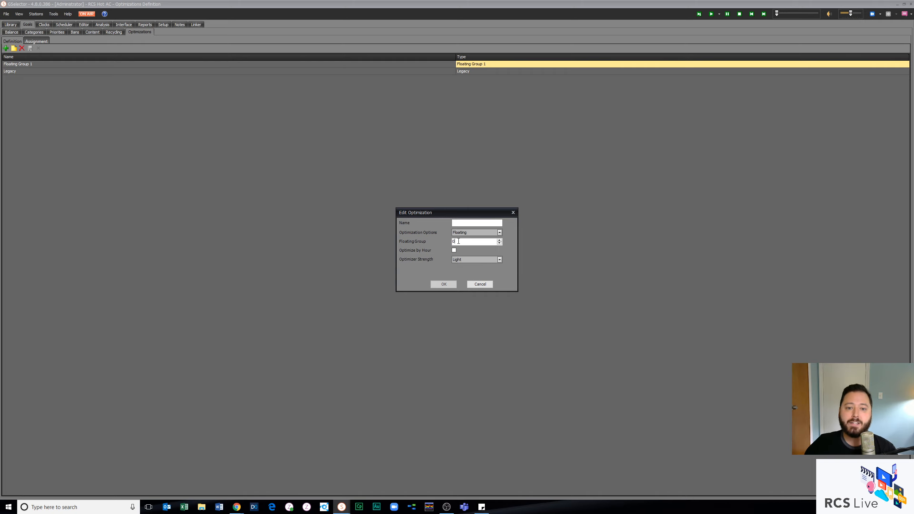
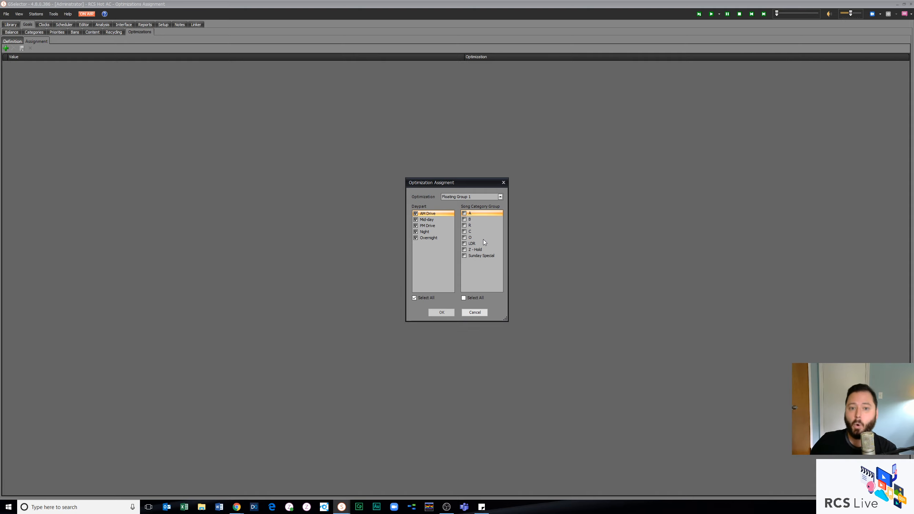
Step: Try assigning Floating Group 1 to song category groups O and C, deselect O, and discard the assignment
{"action": "left_click", "coordinate": [483, 238]}
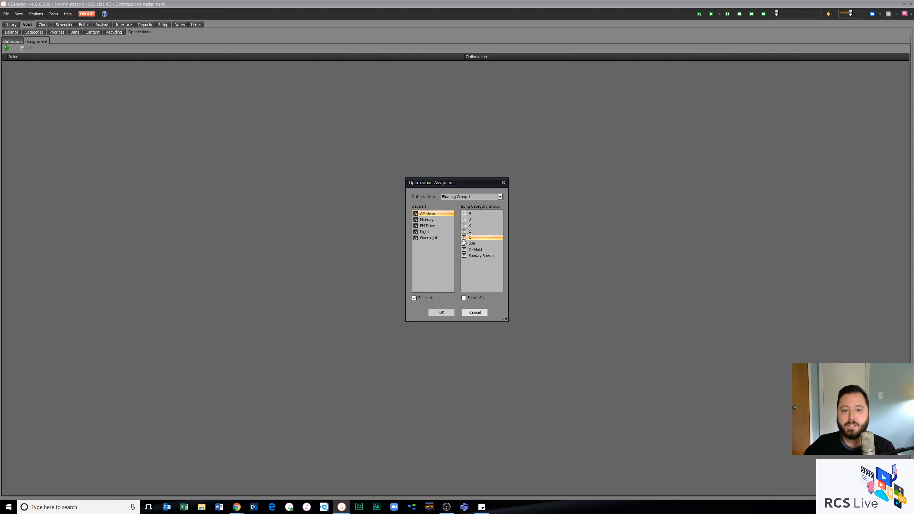
{"action": "left_click", "coordinate": [484, 231]}
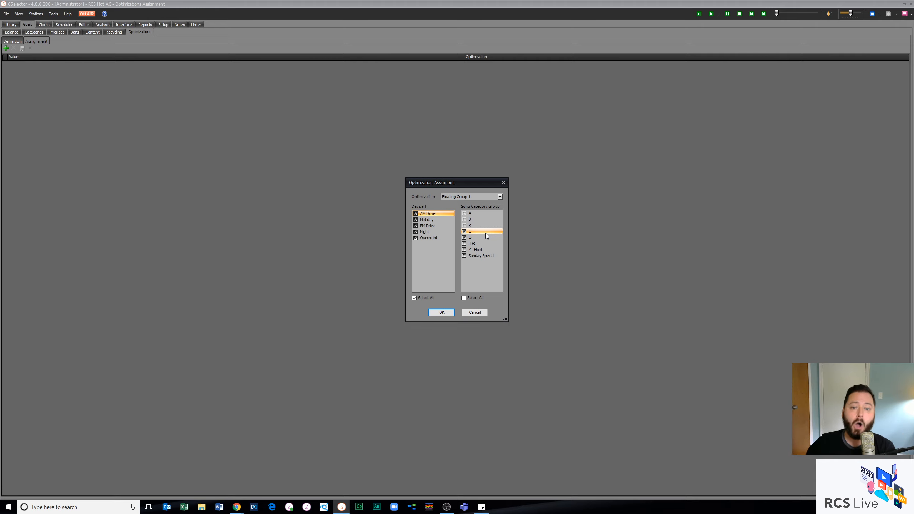
{"action": "left_click", "coordinate": [487, 238]}
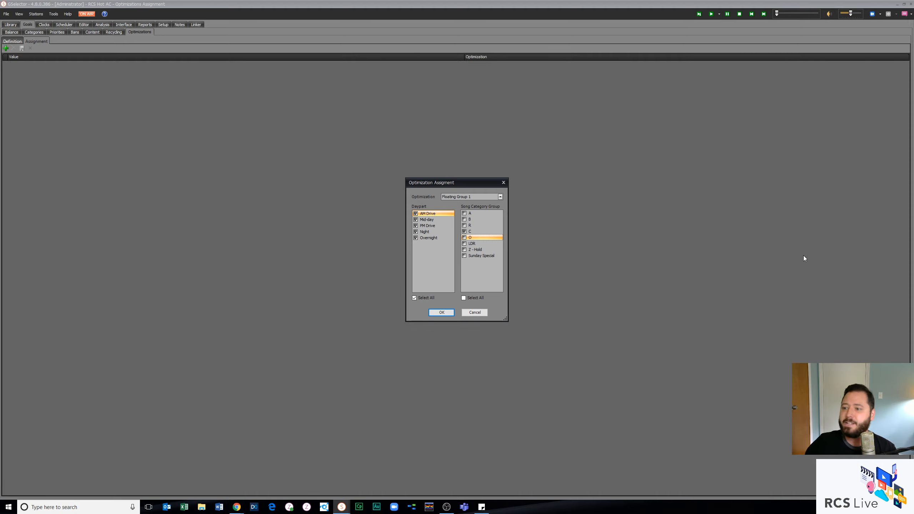
{"action": "left_click", "coordinate": [474, 313]}
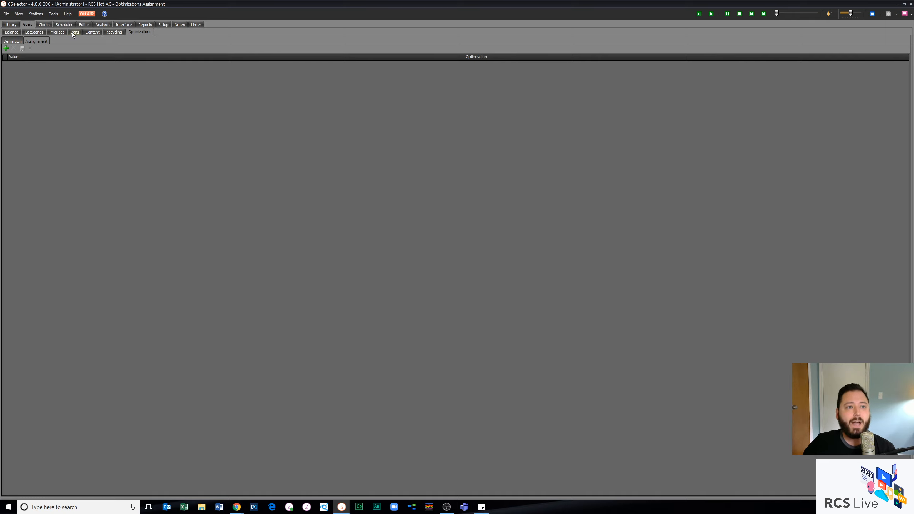
Step: Open the on-air log, select the song Rather Be, and check the Consideration Window options
{"action": "left_click", "coordinate": [89, 16]}
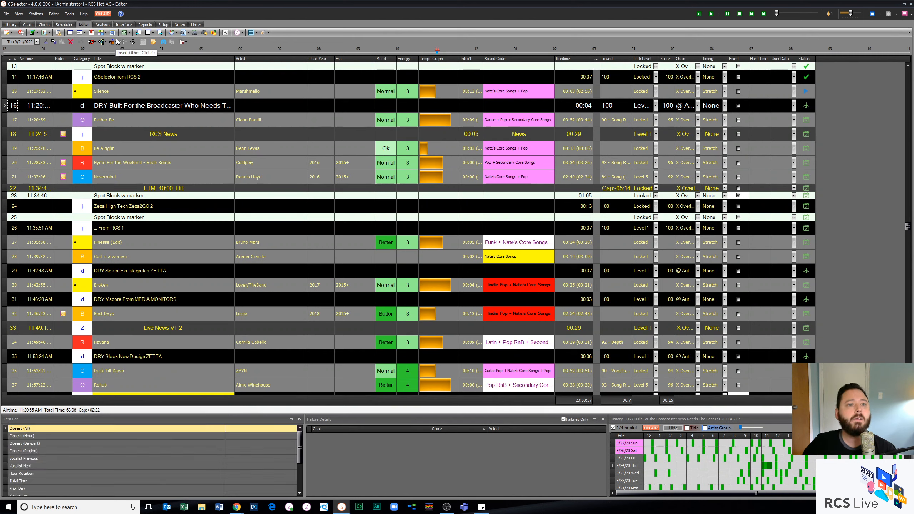
{"action": "left_click", "coordinate": [197, 119]}
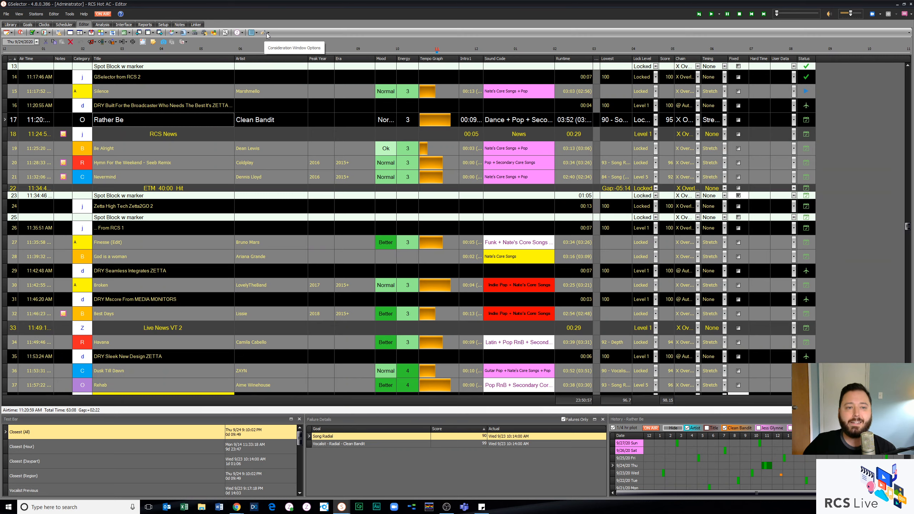
{"action": "left_click", "coordinate": [267, 34]}
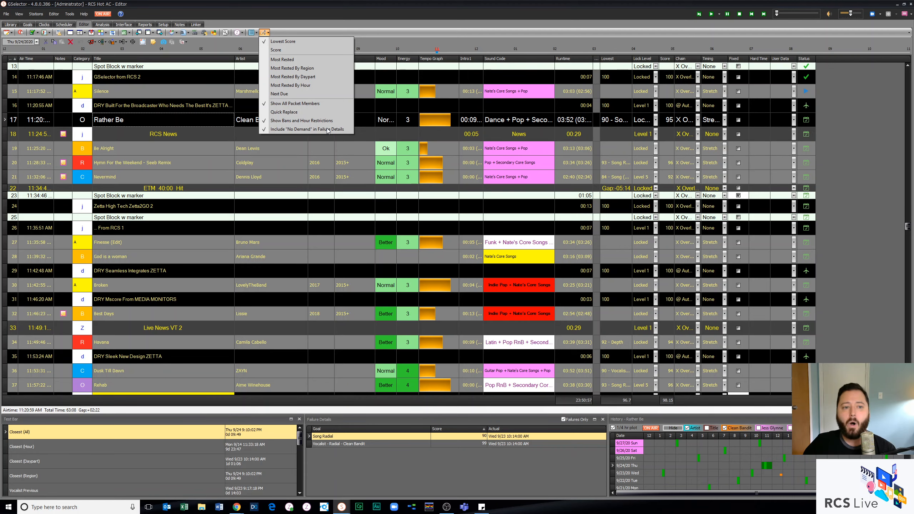
Step: Open the replacement list for Hymn For the Weekend - Seeb Remix and inspect its options, formats and available column fields
{"action": "left_click", "coordinate": [283, 169]}
{"action": "left_click", "coordinate": [283, 167]}
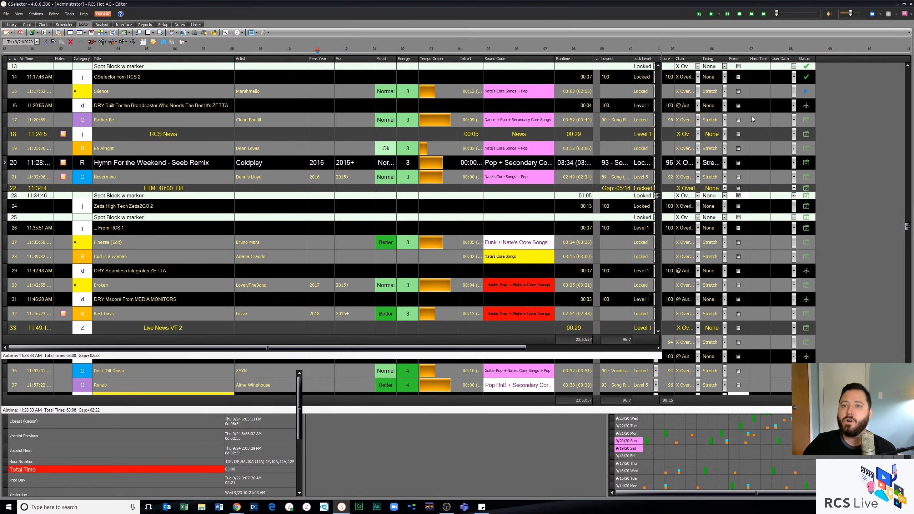
{"action": "left_click", "coordinate": [265, 33]}
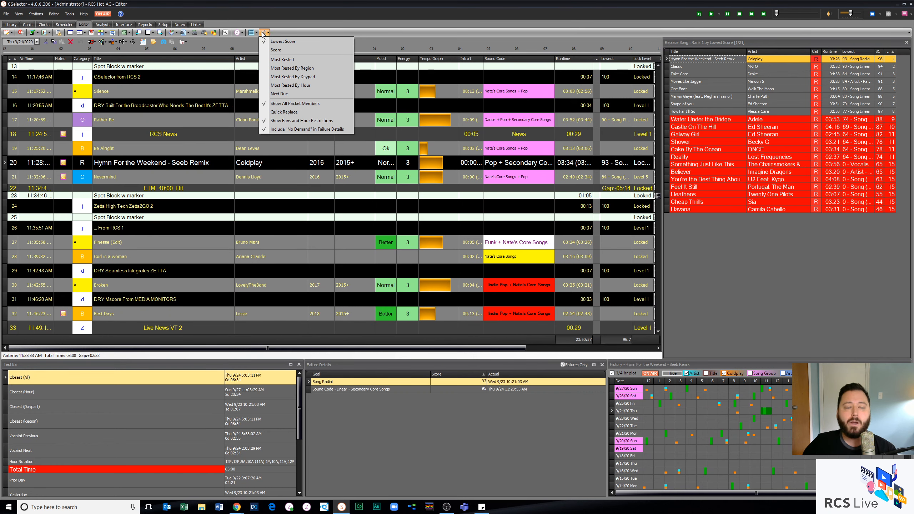
{"action": "left_click", "coordinate": [253, 33]}
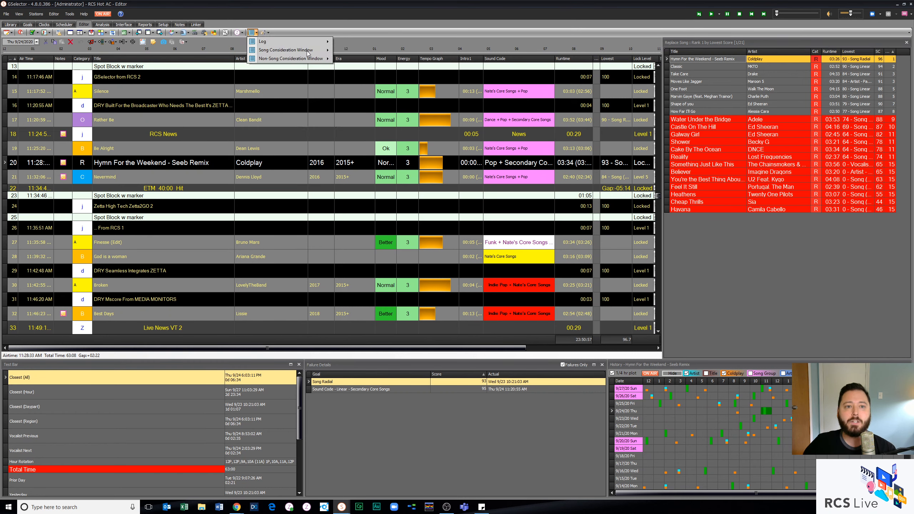
{"action": "mouse_move", "coordinate": [308, 51]}
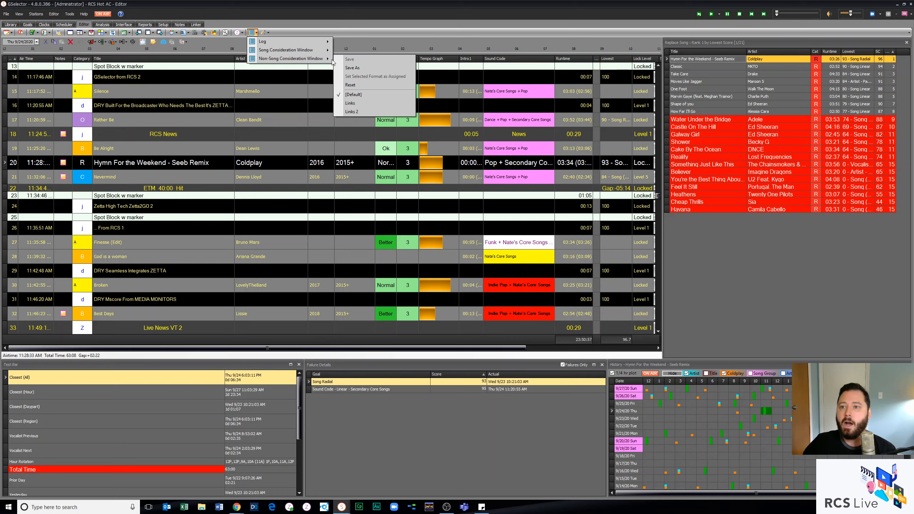
{"action": "right_click", "coordinate": [712, 51]}
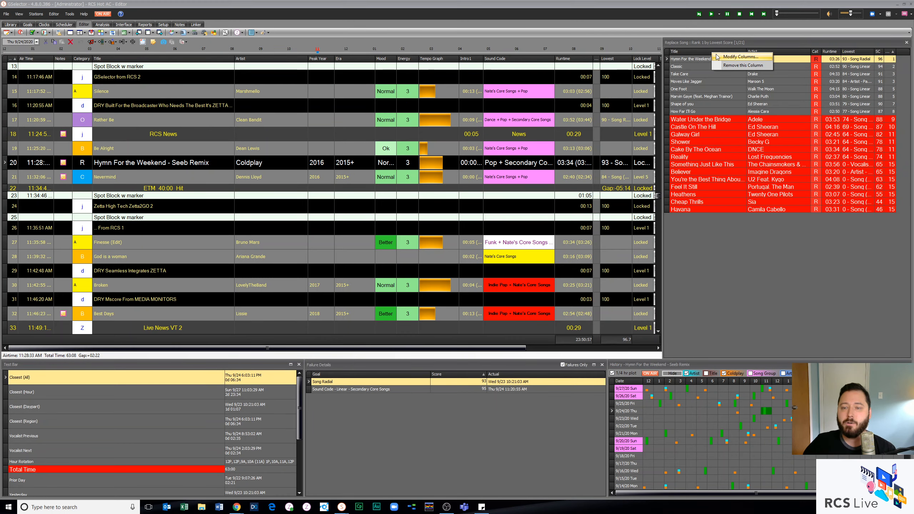
{"action": "left_click", "coordinate": [706, 60]}
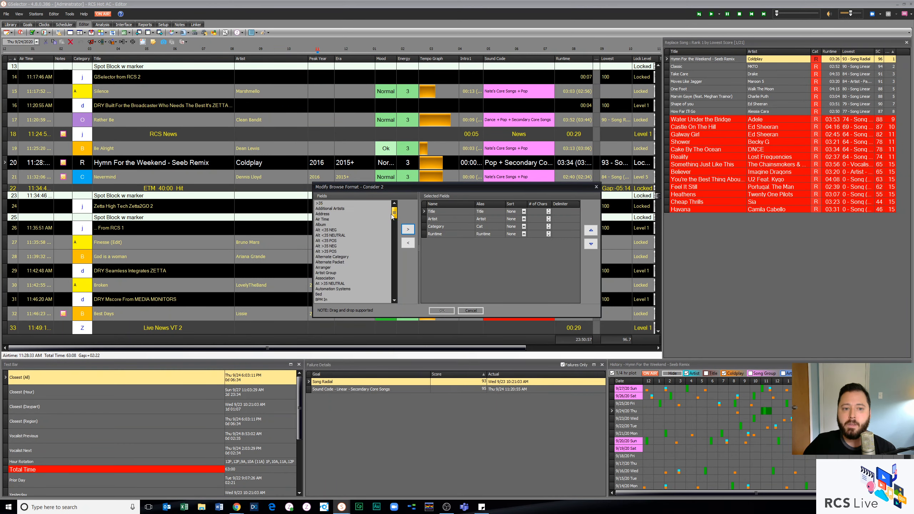
{"action": "left_click", "coordinate": [471, 311]}
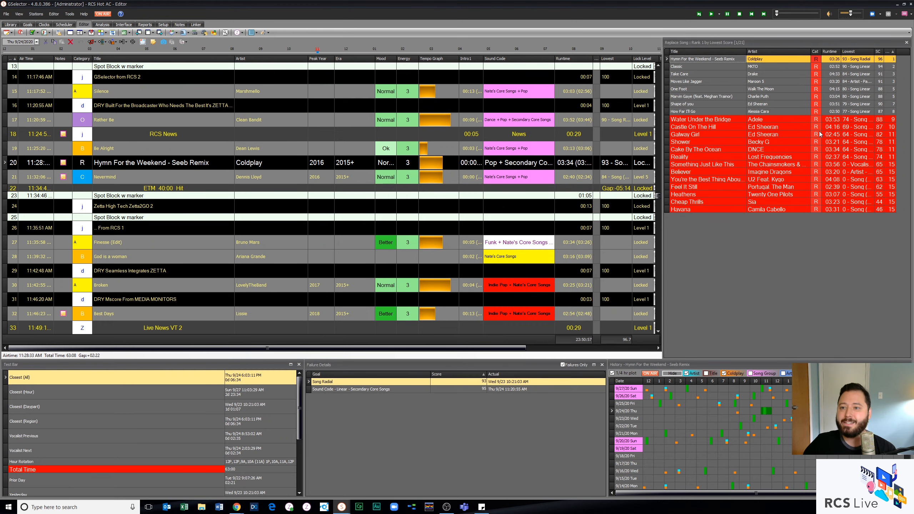
Step: Select Feel It Still among the replacement songs, turn off Show Bans and Hour Restrictions, and return to the full log
{"action": "left_click", "coordinate": [816, 186]}
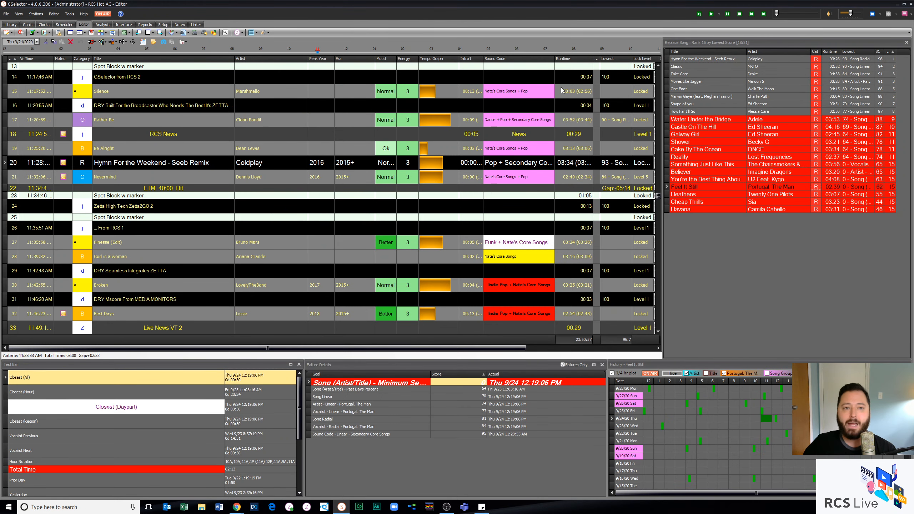
{"action": "left_click", "coordinate": [264, 33]}
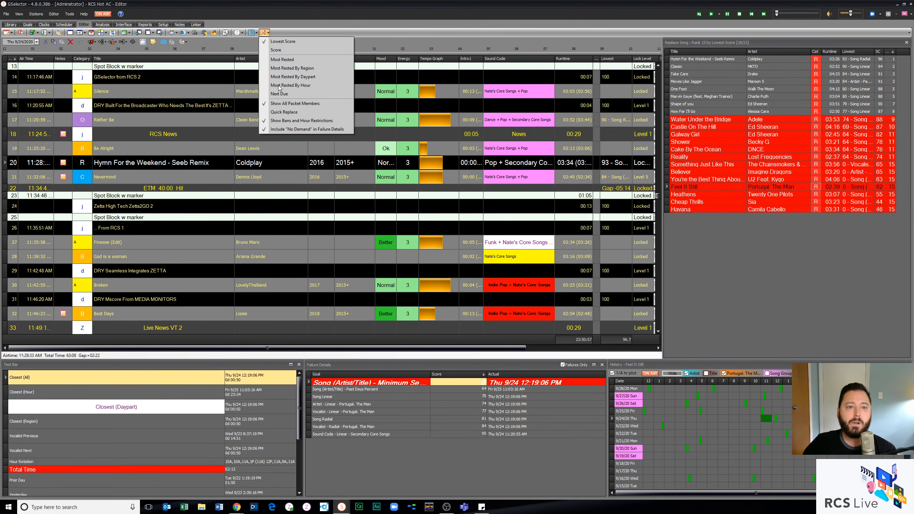
{"action": "left_click", "coordinate": [293, 121]}
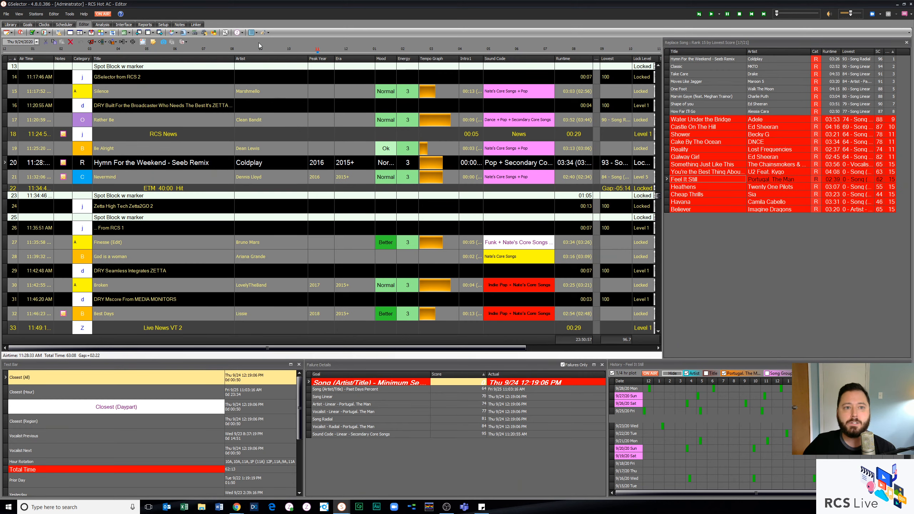
{"action": "left_click", "coordinate": [401, 160]}
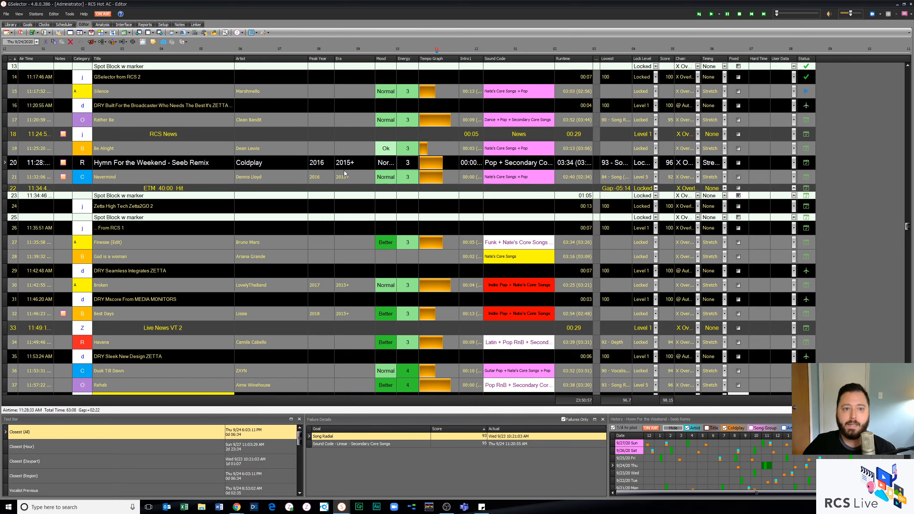
Step: Exclude "No Demand" from the Failure Details while considering replacements for Hymn For the Weekend, and leave the list
{"action": "double_click", "coordinate": [356, 167]}
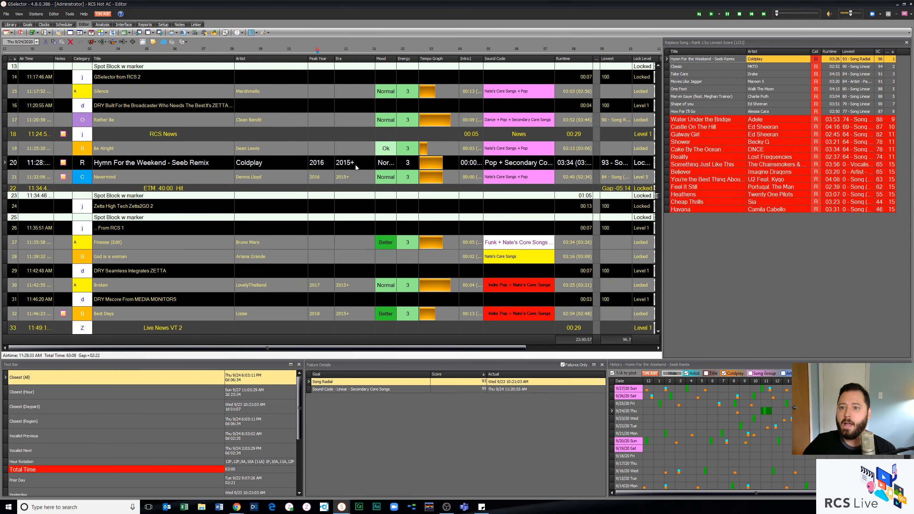
{"action": "left_click", "coordinate": [268, 33]}
{"action": "left_click", "coordinate": [285, 130]}
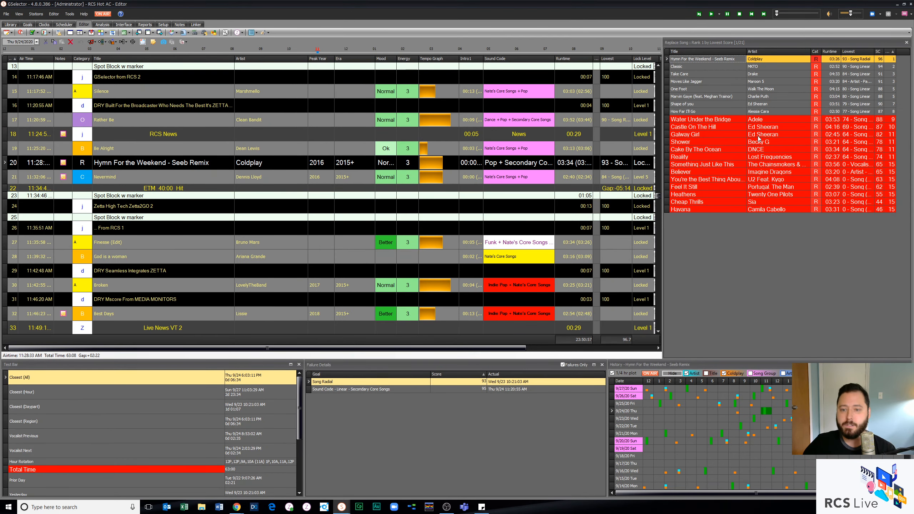
{"action": "left_click", "coordinate": [475, 164]}
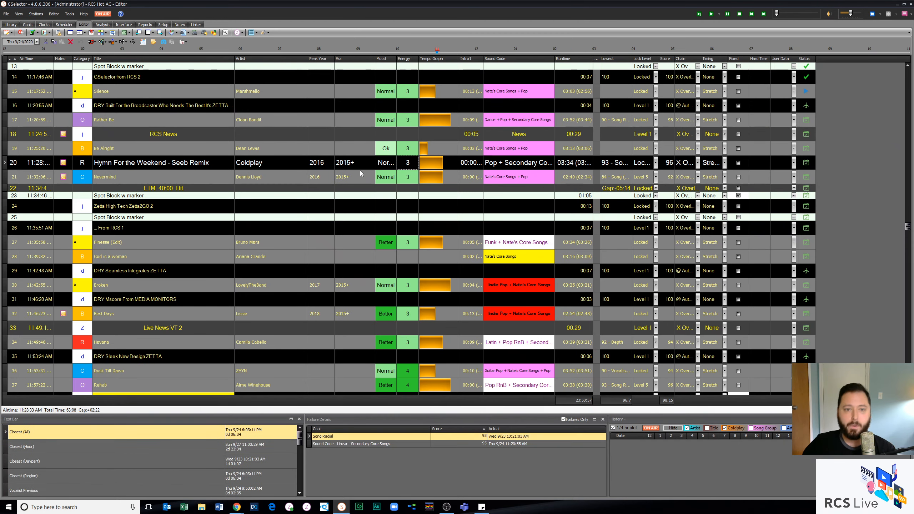
Step: Recheck the replacement list for Hymn For the Weekend and the Consideration Window options, and select the song Be Alright
{"action": "double_click", "coordinate": [375, 164]}
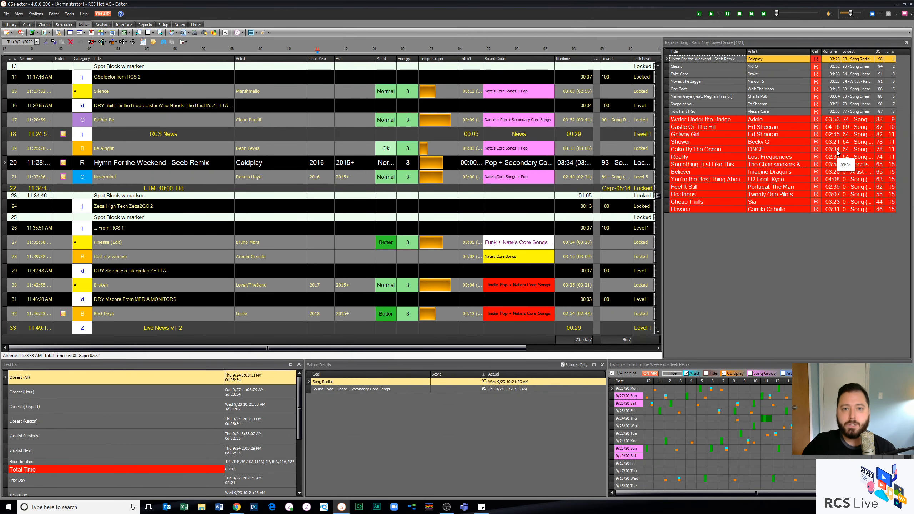
{"action": "left_click", "coordinate": [408, 163]}
{"action": "left_click", "coordinate": [264, 32]}
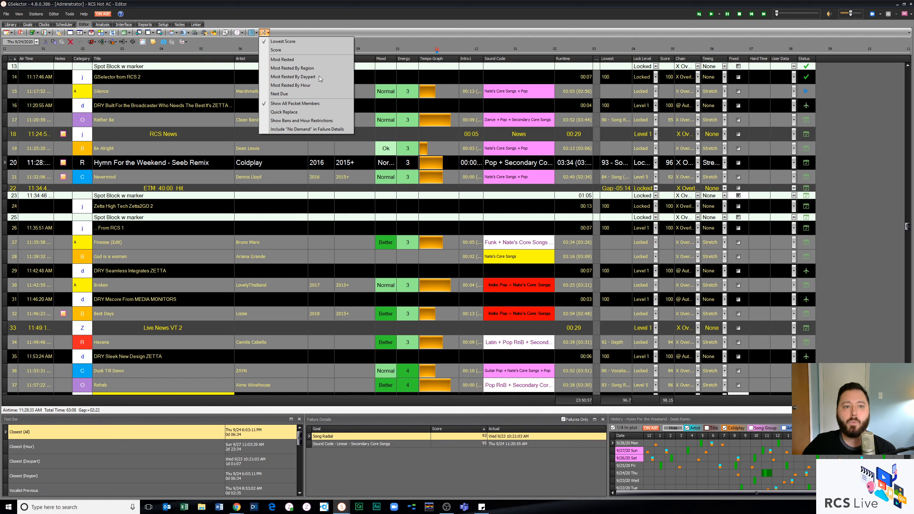
{"action": "left_click", "coordinate": [223, 158]}
{"action": "left_click", "coordinate": [214, 147]}
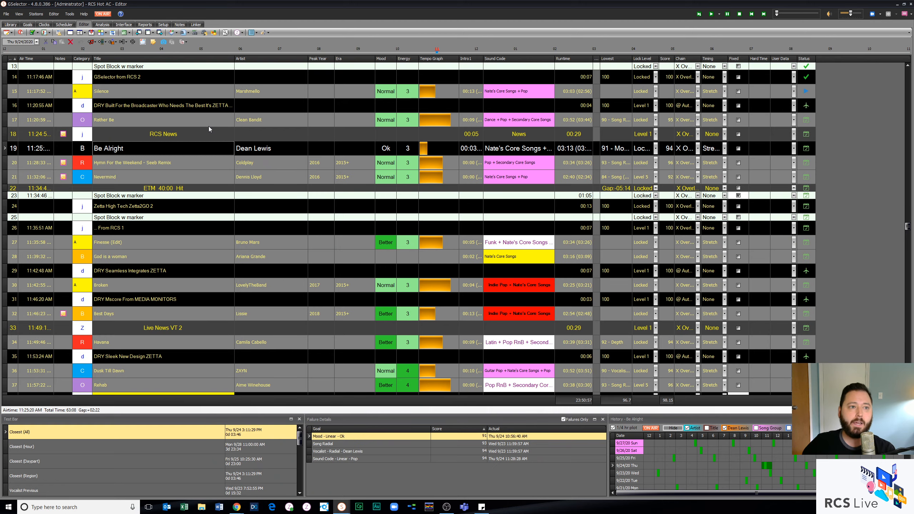
Step: Open the Category Group Settings of the category goals and examine group R's Spread Goals, Scheduler and Stacking choices
{"action": "left_click", "coordinate": [28, 25]}
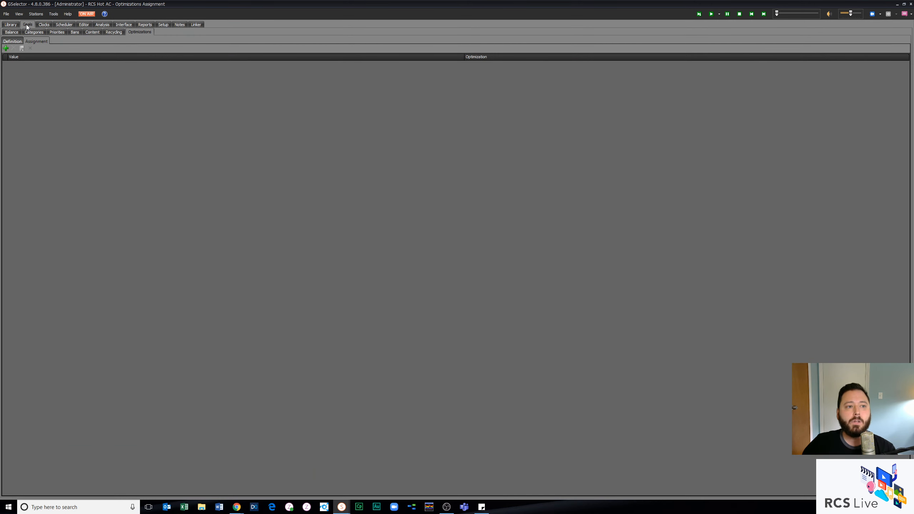
{"action": "left_click", "coordinate": [30, 34]}
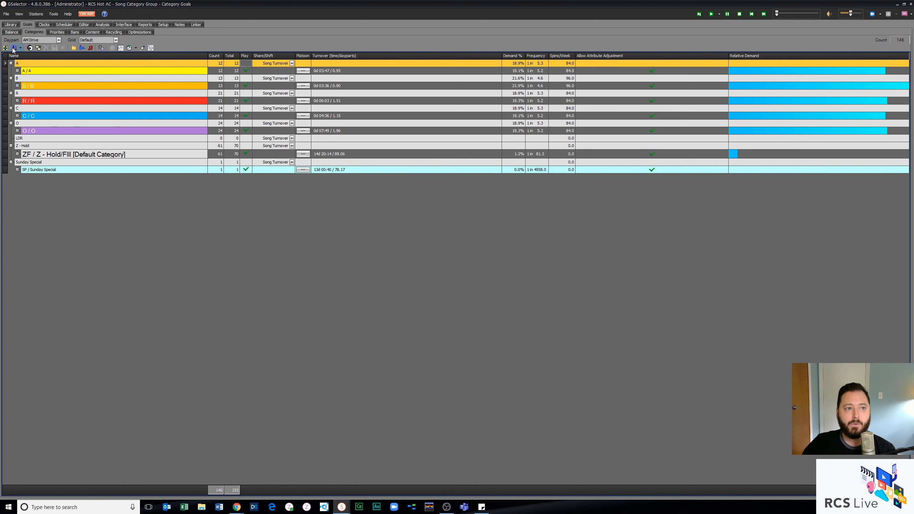
{"action": "left_click", "coordinate": [13, 48]}
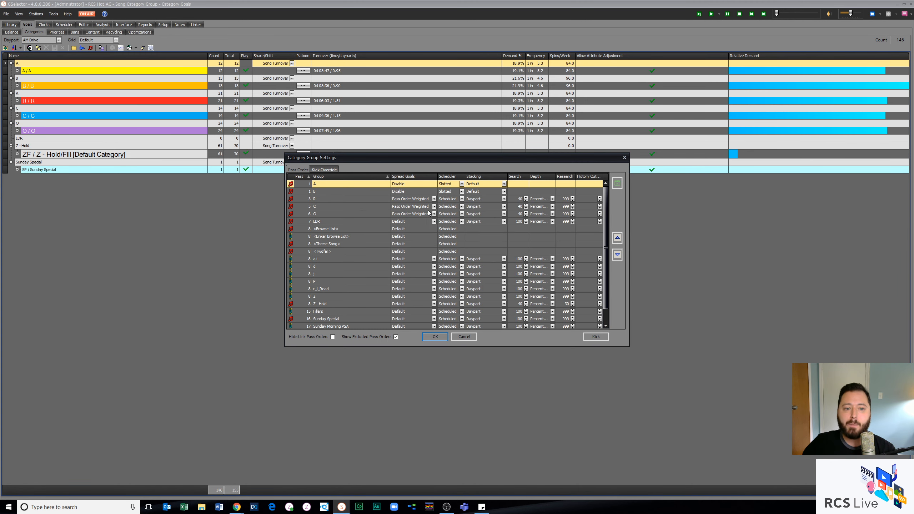
{"action": "left_click", "coordinate": [434, 199]}
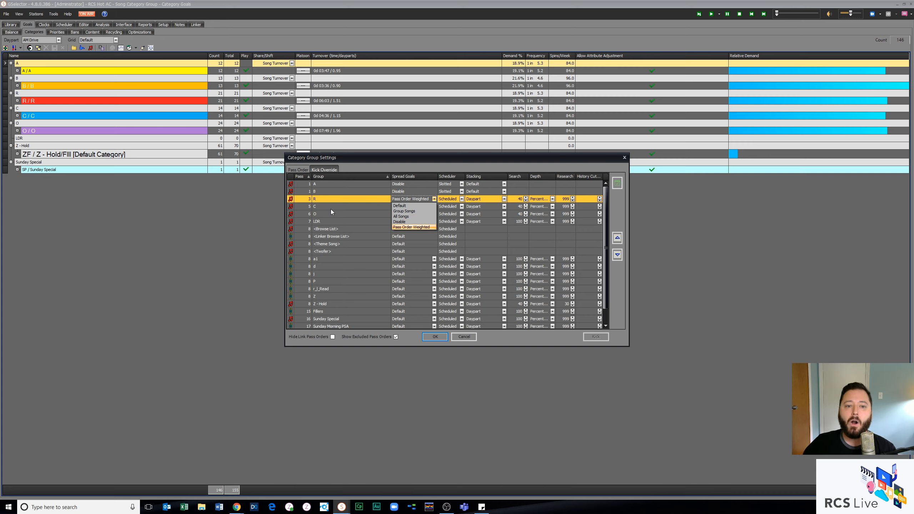
{"action": "left_click", "coordinate": [336, 199]}
{"action": "left_click", "coordinate": [342, 186]}
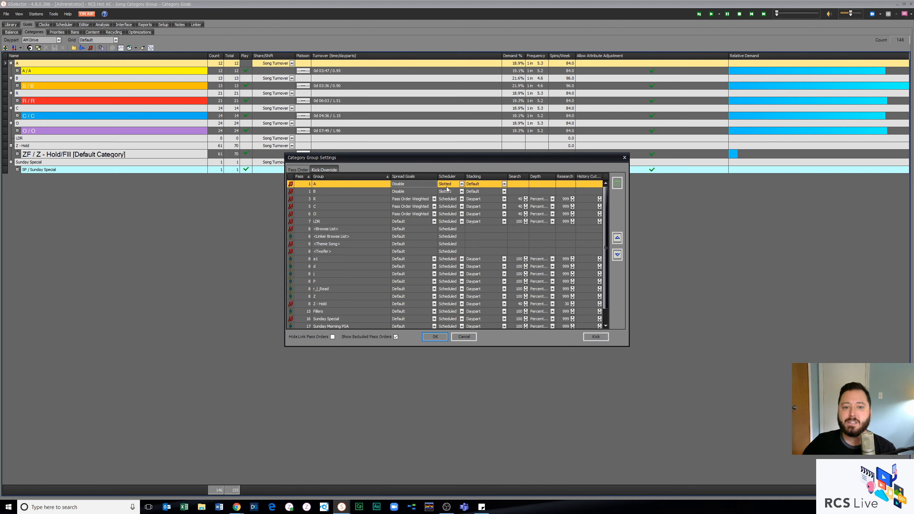
{"action": "left_click", "coordinate": [456, 201]}
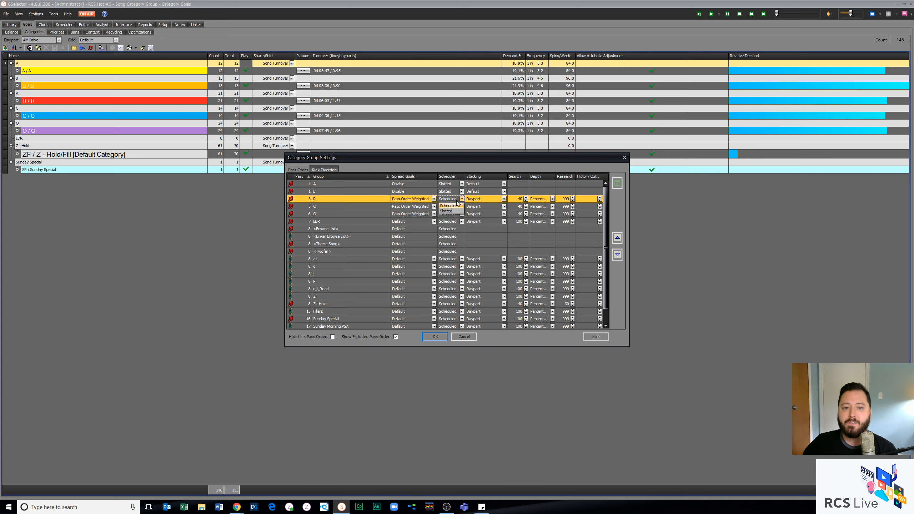
{"action": "left_click", "coordinate": [475, 200]}
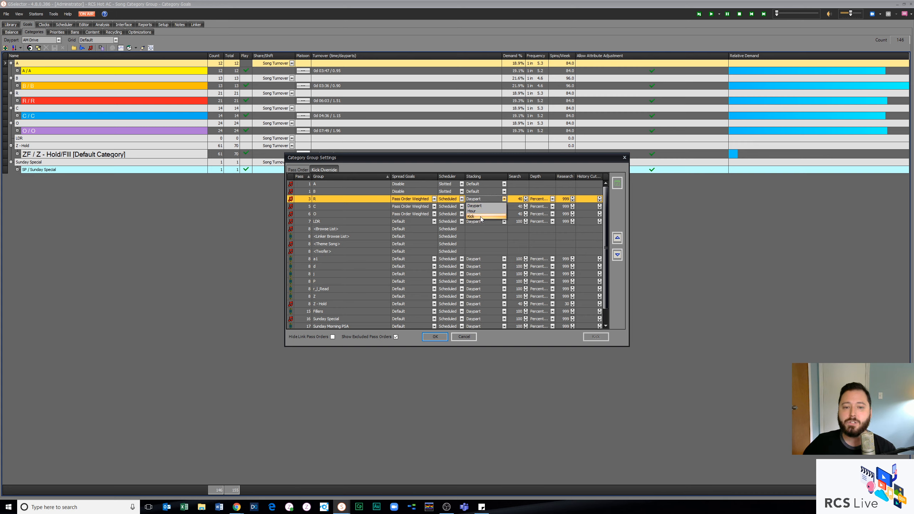
Step: Switch category group A's pass order to Manual Kick and add a kick on Sunday at 3 AM
{"action": "left_click", "coordinate": [329, 182]}
{"action": "left_click", "coordinate": [329, 183]}
{"action": "left_click", "coordinate": [328, 170]}
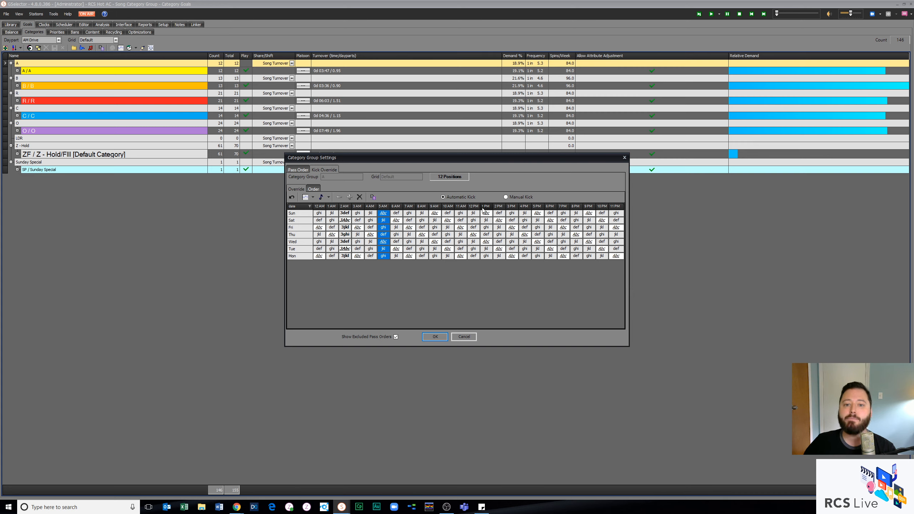
{"action": "left_click", "coordinate": [506, 198]}
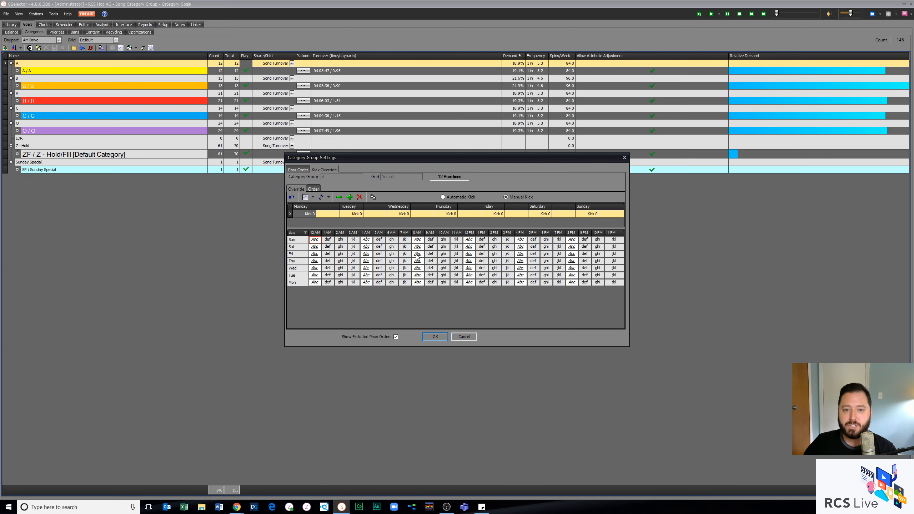
{"action": "left_click", "coordinate": [356, 241]}
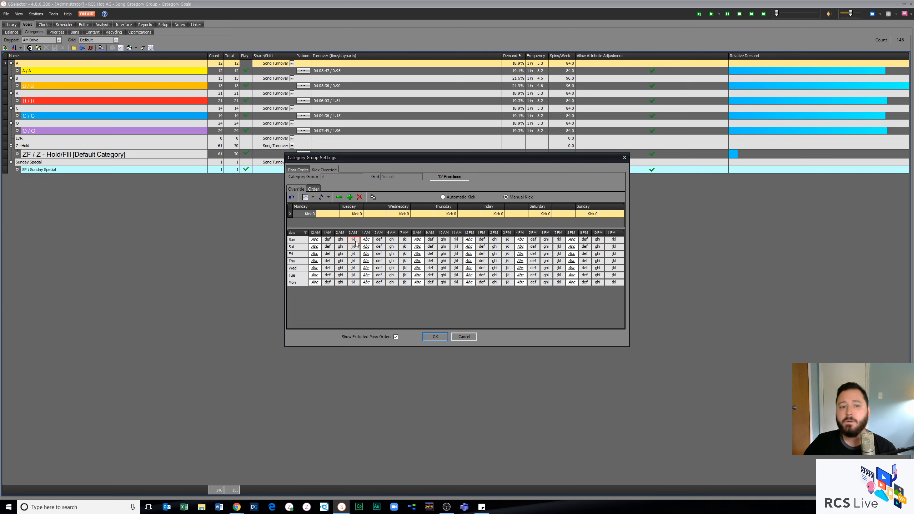
{"action": "left_click", "coordinate": [350, 198]}
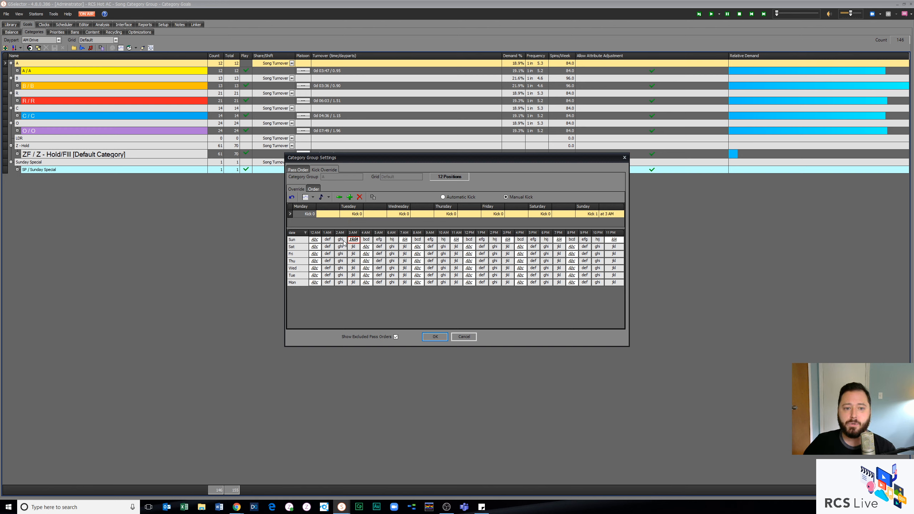
Step: Try adding 3 AM manual kicks to category group A on Saturday, Friday and Thursday, and return the group to Automatic Kick
{"action": "left_click", "coordinate": [354, 248]}
{"action": "left_click", "coordinate": [350, 198]}
{"action": "left_click", "coordinate": [351, 197]}
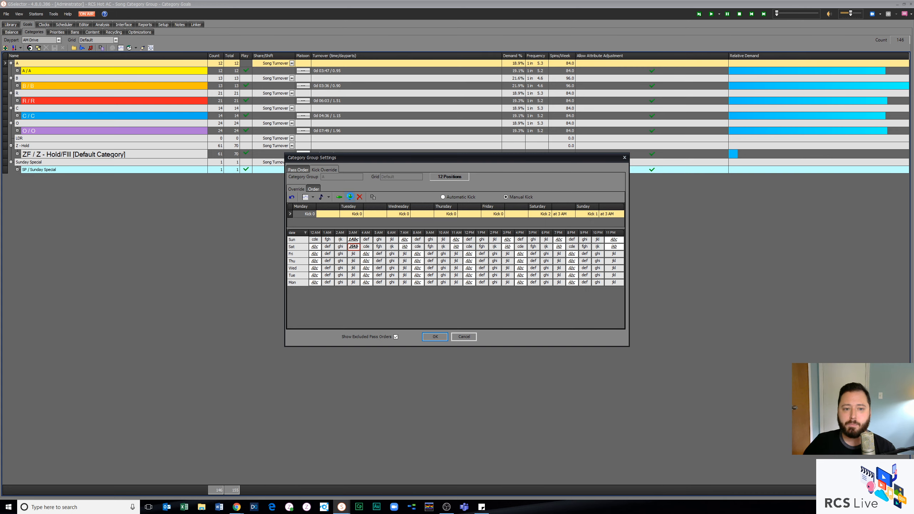
{"action": "left_click", "coordinate": [356, 256]}
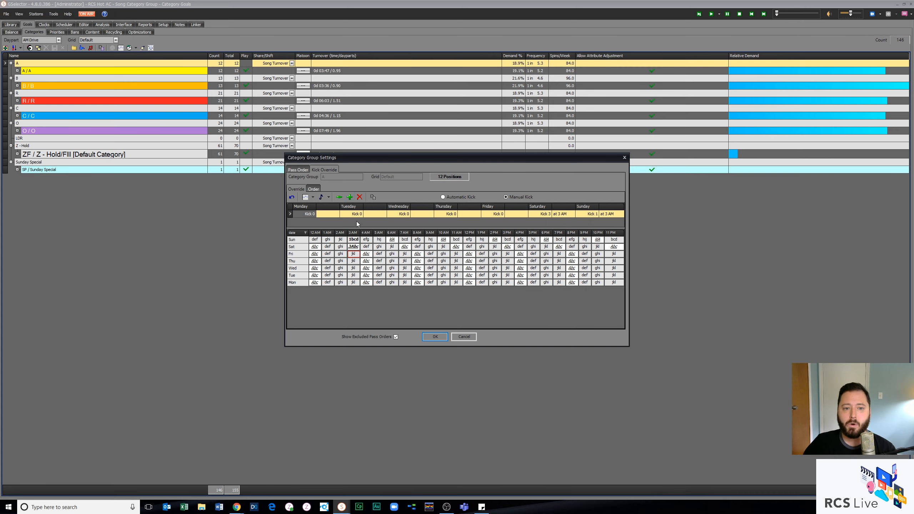
{"action": "left_click", "coordinate": [350, 197]}
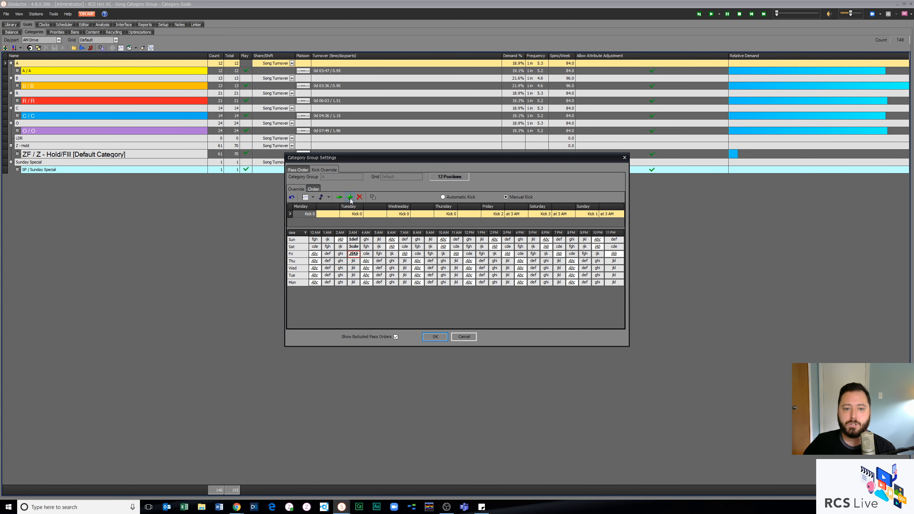
{"action": "left_click", "coordinate": [355, 262]}
{"action": "left_click", "coordinate": [350, 197]}
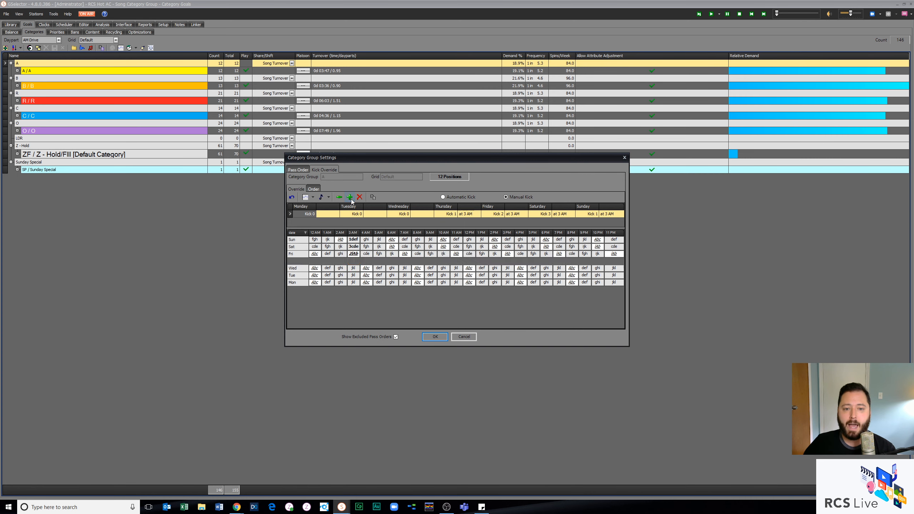
{"action": "left_click", "coordinate": [351, 197]}
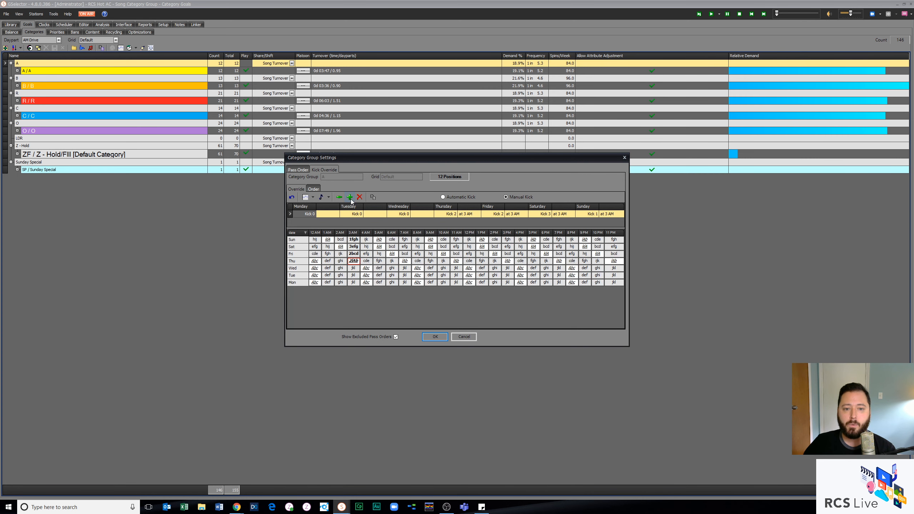
{"action": "left_click", "coordinate": [443, 197]}
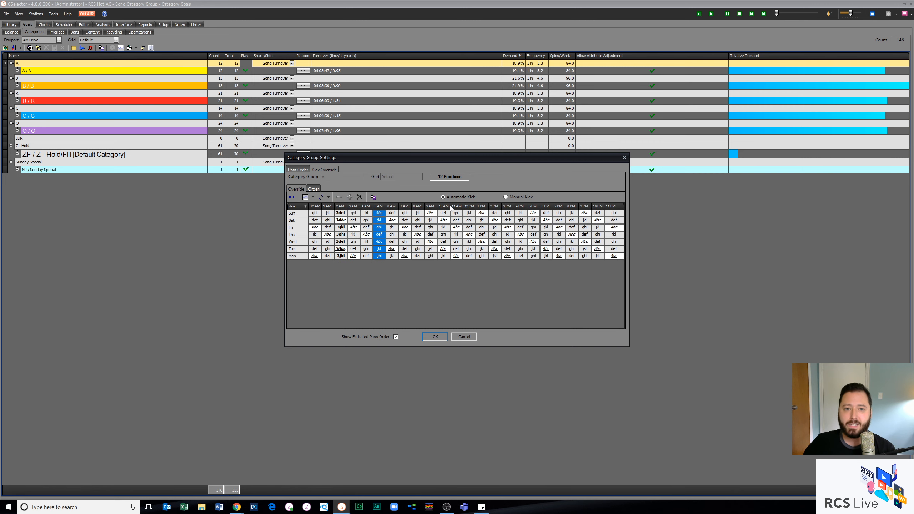
Step: Review category group B's automatic kick order and leave the Category Group Settings without saving
{"action": "left_click", "coordinate": [296, 170]}
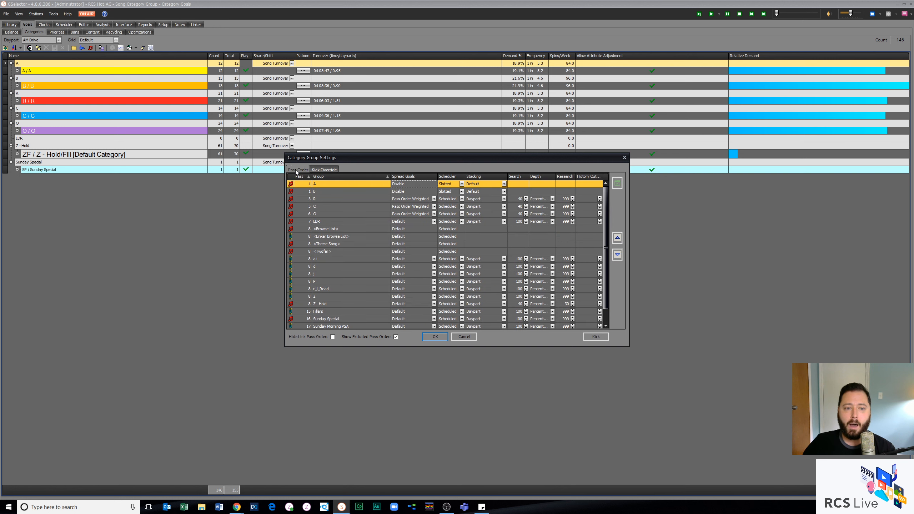
{"action": "left_click", "coordinate": [324, 191]}
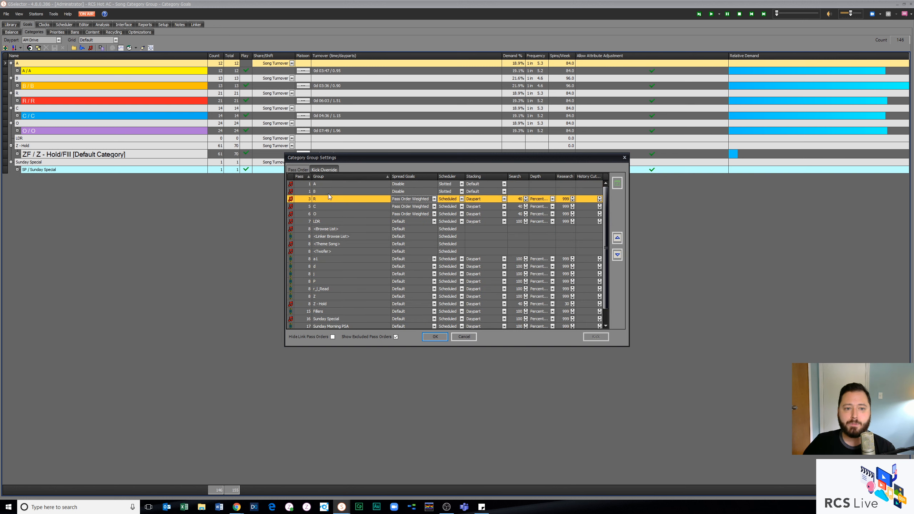
{"action": "left_click", "coordinate": [324, 170]}
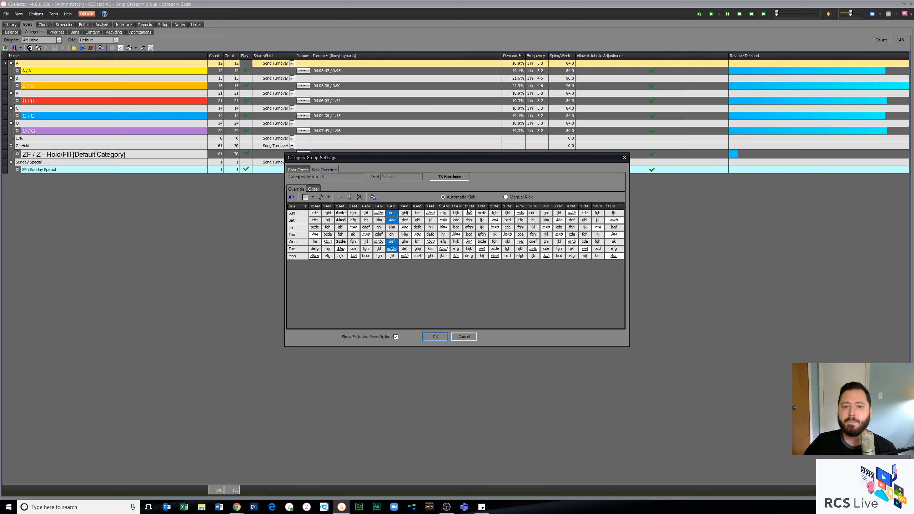
{"action": "left_click", "coordinate": [471, 339]}
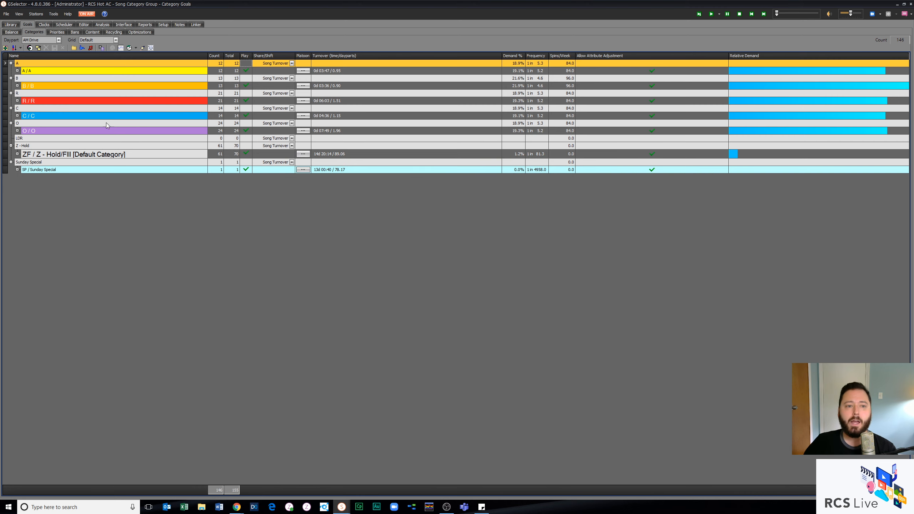
Step: Switch to the RCS Alternative station and open its category goals
{"action": "left_click", "coordinate": [36, 14]}
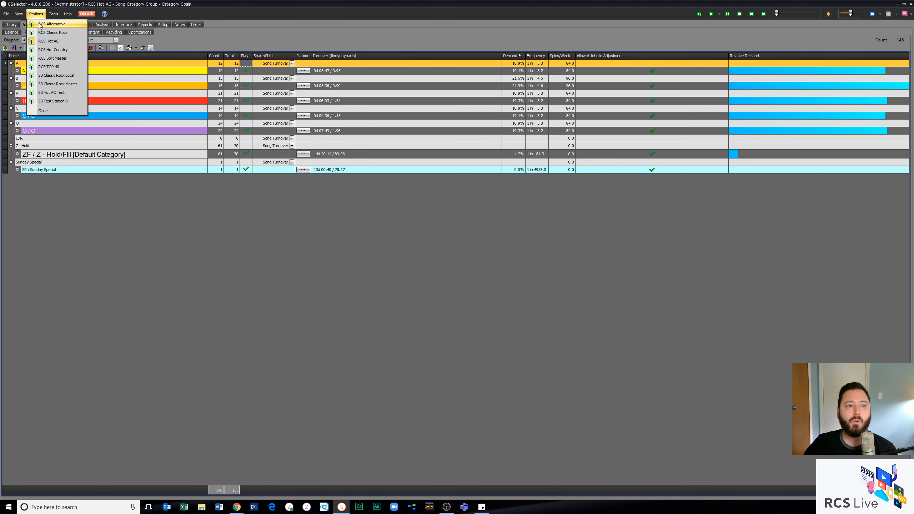
{"action": "left_click", "coordinate": [40, 24]}
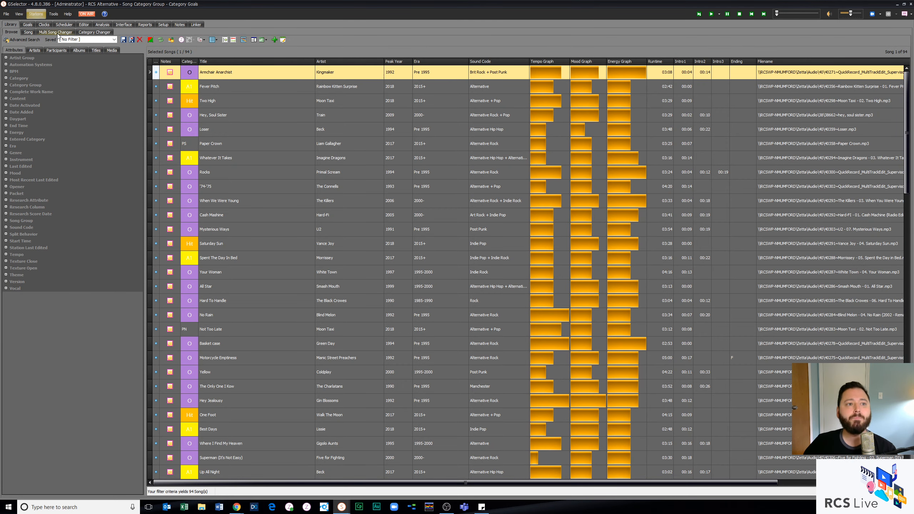
{"action": "left_click", "coordinate": [27, 24]}
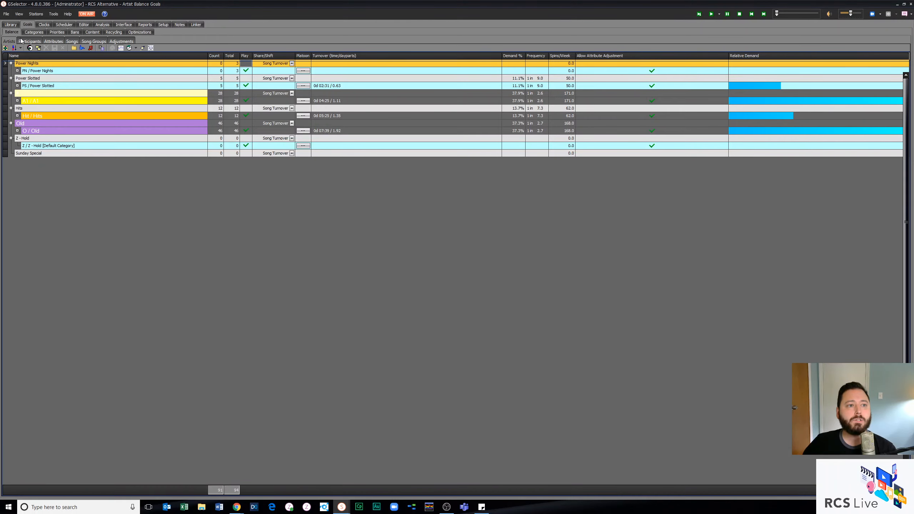
{"action": "left_click", "coordinate": [11, 32]}
{"action": "left_click", "coordinate": [29, 33]}
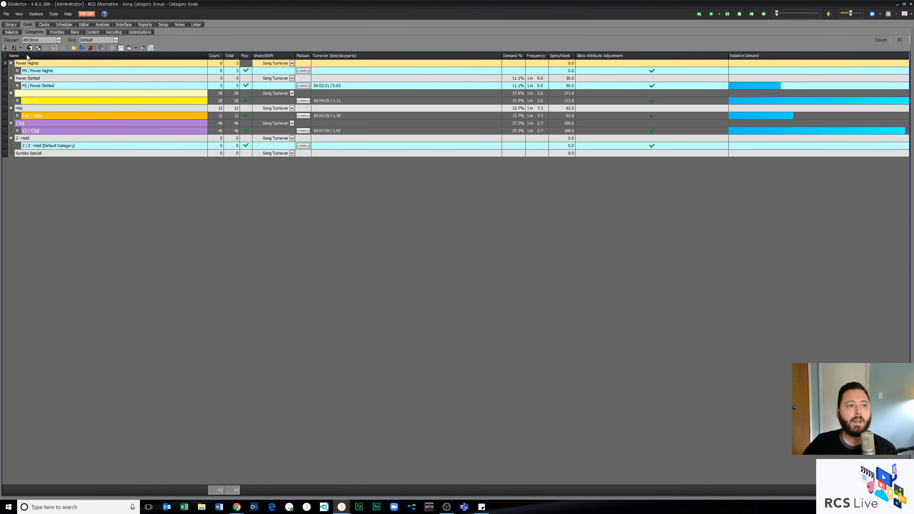
Step: Examine the Power Nights group's kick order in the Category Group Settings, sorting the days from Monday to Sunday
{"action": "left_click", "coordinate": [15, 48]}
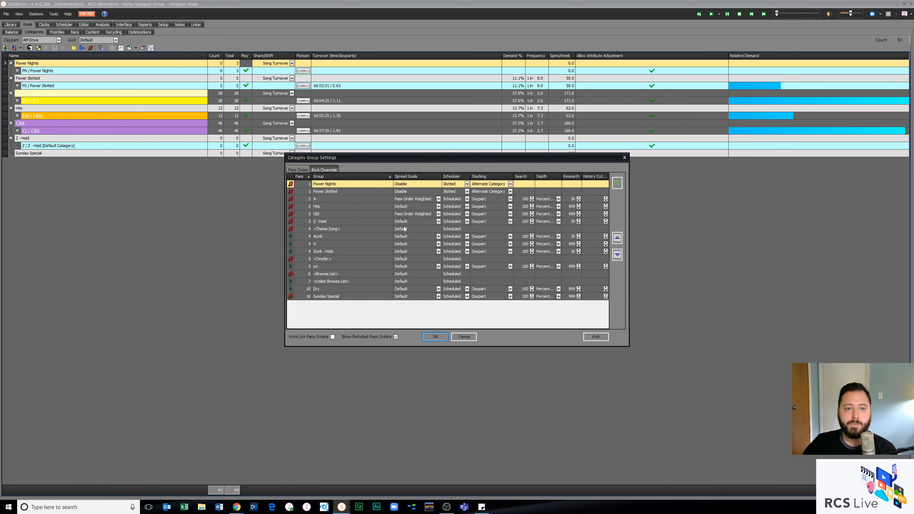
{"action": "left_click", "coordinate": [353, 186]}
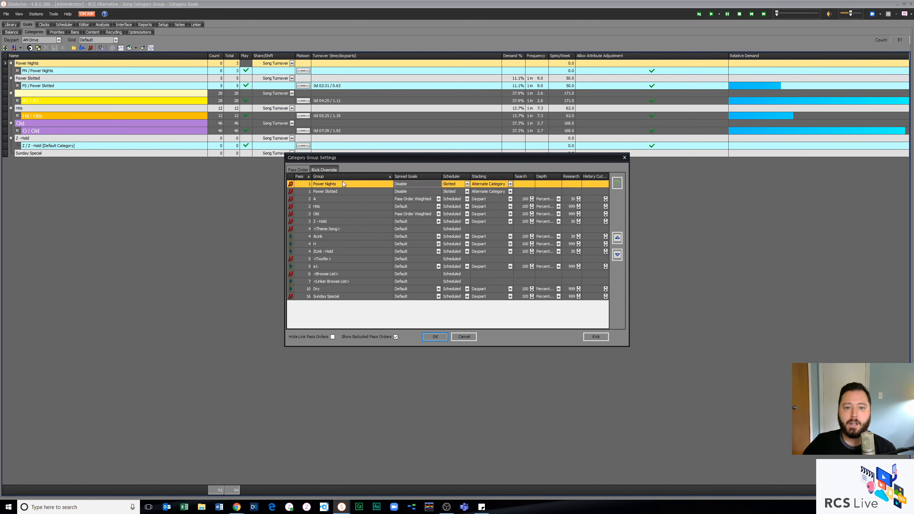
{"action": "left_click", "coordinate": [323, 171]}
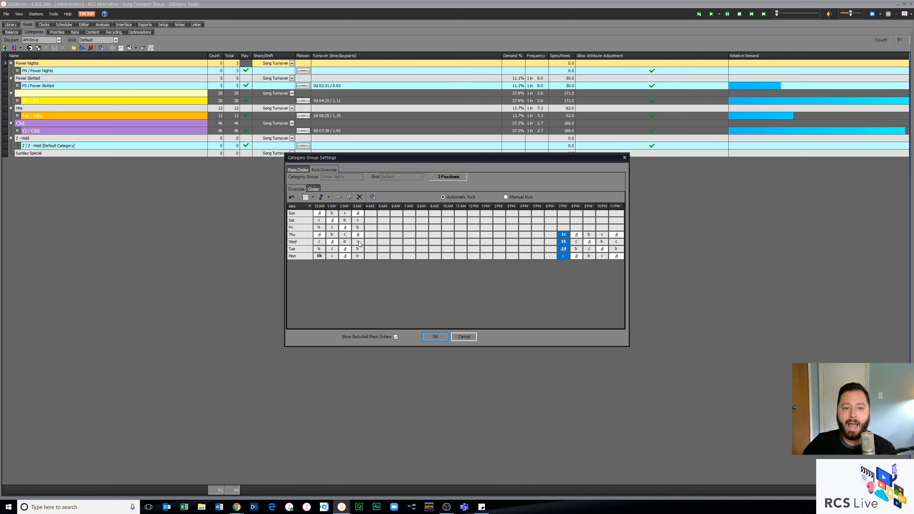
{"action": "left_click", "coordinate": [299, 206]}
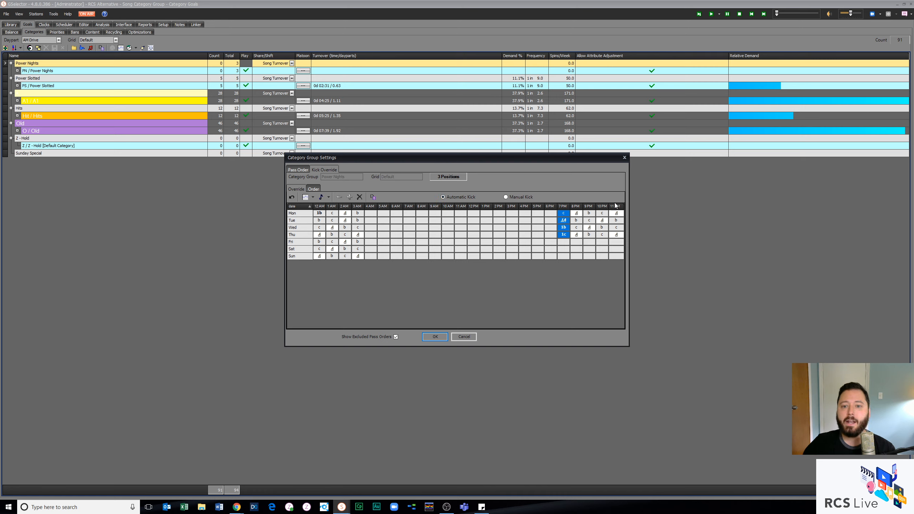
Step: Switch Power Nights to Manual Kick and step through Monday's hours from 3 AM to 7 PM
{"action": "left_click", "coordinate": [507, 197]}
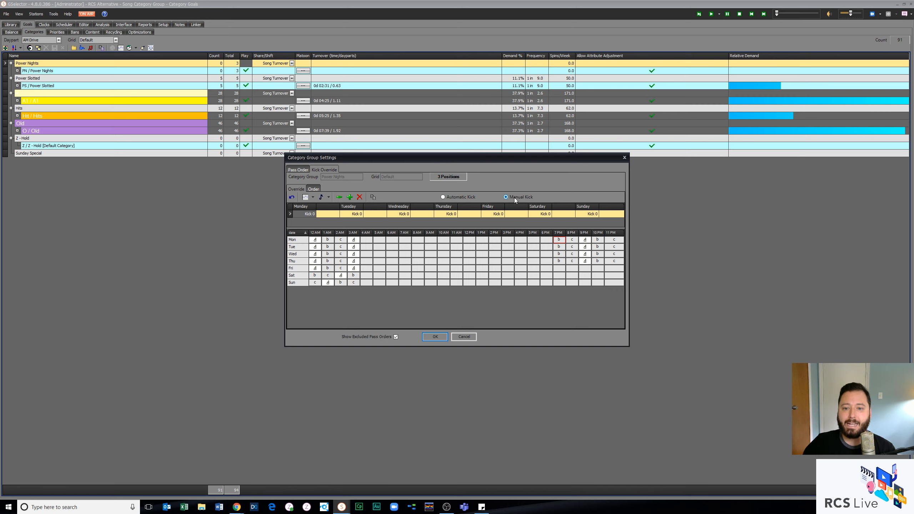
{"action": "left_click", "coordinate": [354, 241]}
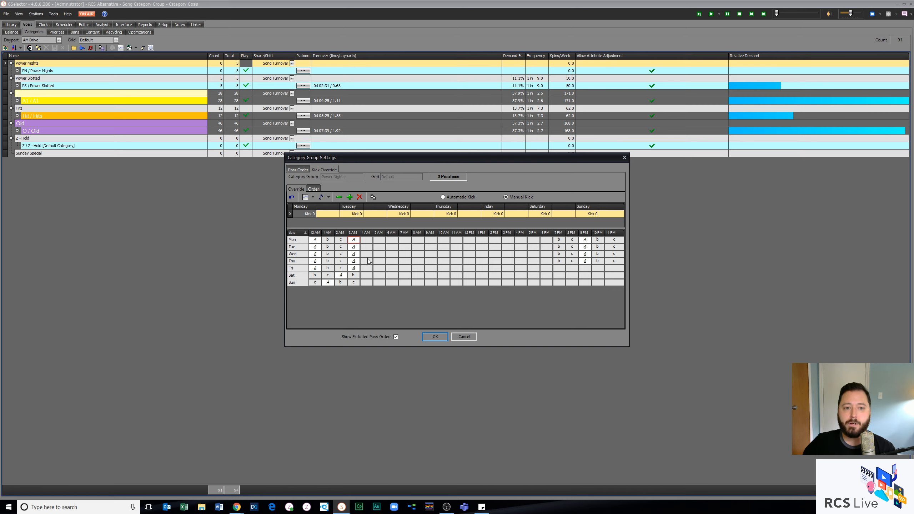
{"action": "left_click", "coordinate": [369, 241]}
{"action": "left_click", "coordinate": [383, 241]}
{"action": "left_click", "coordinate": [396, 241]}
{"action": "left_click", "coordinate": [405, 240]}
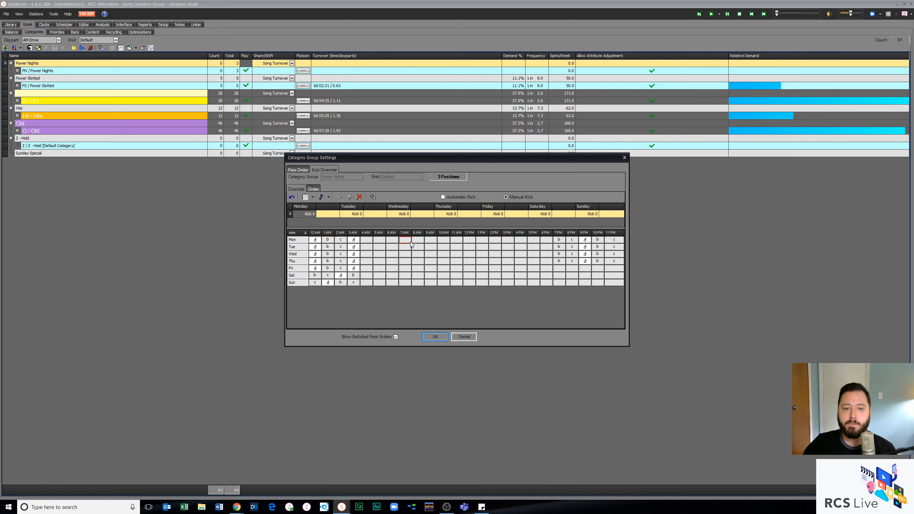
{"action": "left_click", "coordinate": [418, 240]}
{"action": "left_click", "coordinate": [431, 241]}
{"action": "left_click", "coordinate": [444, 241]}
{"action": "left_click", "coordinate": [457, 241]}
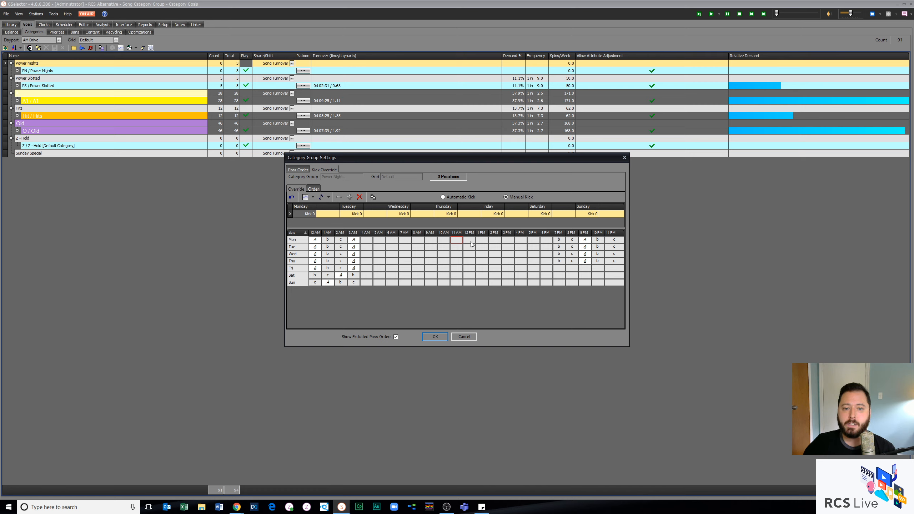
{"action": "left_click", "coordinate": [470, 240]}
{"action": "left_click", "coordinate": [482, 241]}
{"action": "left_click", "coordinate": [495, 241]}
{"action": "left_click", "coordinate": [509, 241]}
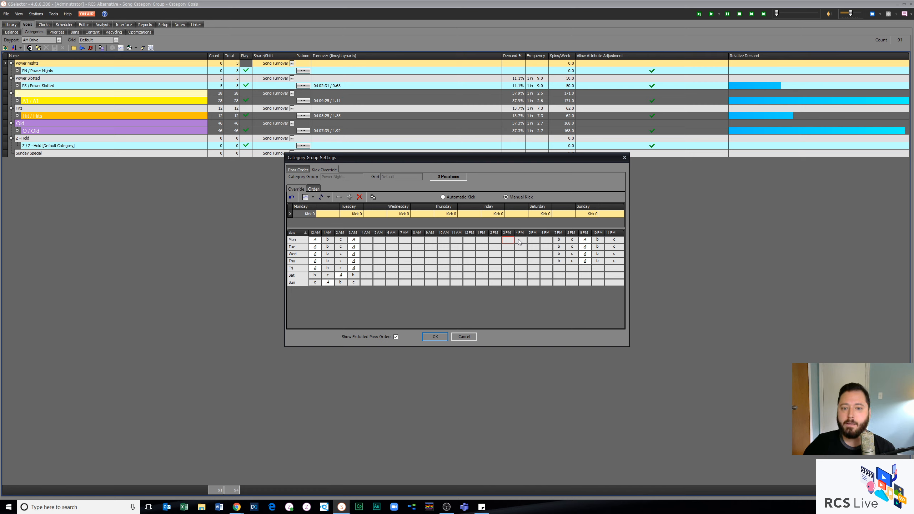
{"action": "left_click", "coordinate": [521, 240]}
{"action": "left_click", "coordinate": [534, 241]}
{"action": "left_click", "coordinate": [547, 241]}
{"action": "left_click", "coordinate": [559, 240]}
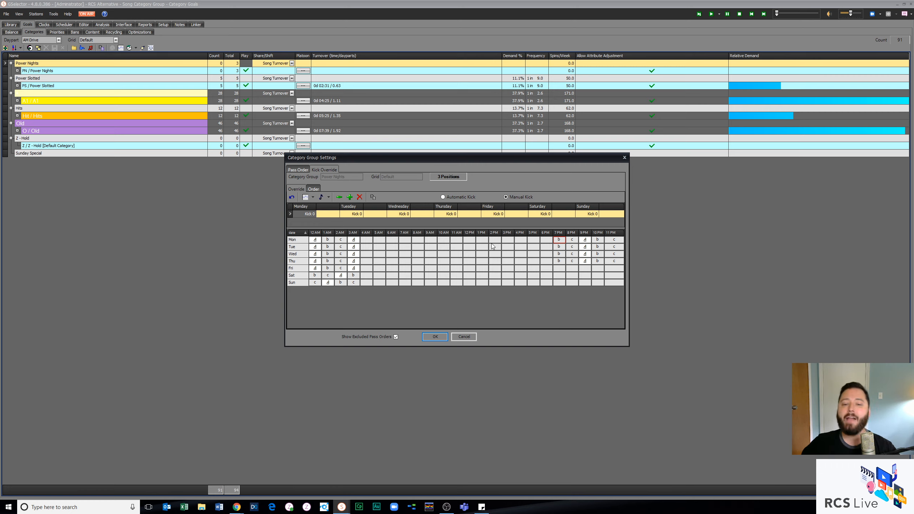
Step: Add one manual kick at 7 PM to Power Nights on Tuesday, Wednesday and Thursday
{"action": "left_click", "coordinate": [560, 247]}
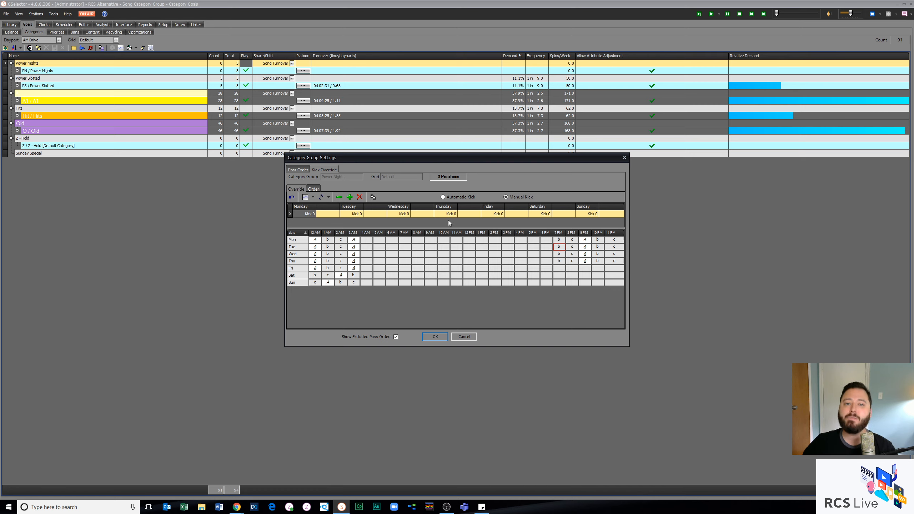
{"action": "left_click", "coordinate": [350, 198]}
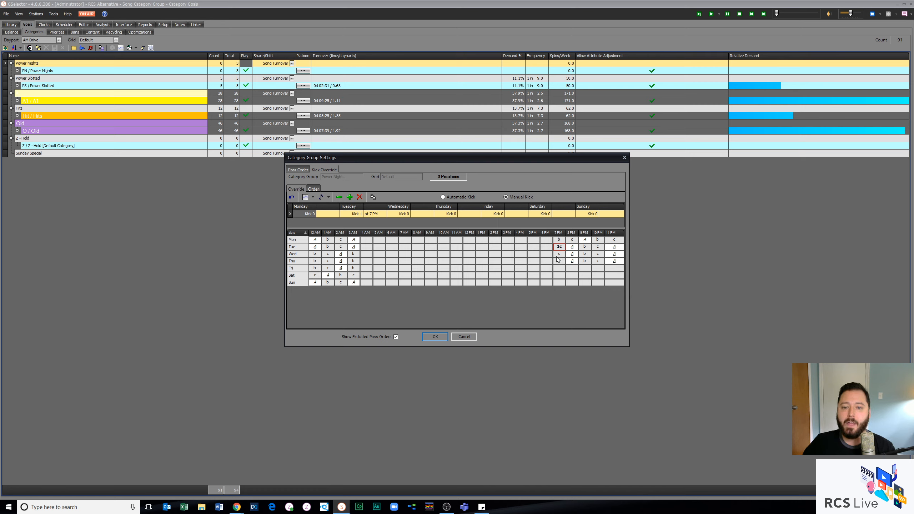
{"action": "left_click", "coordinate": [350, 198]}
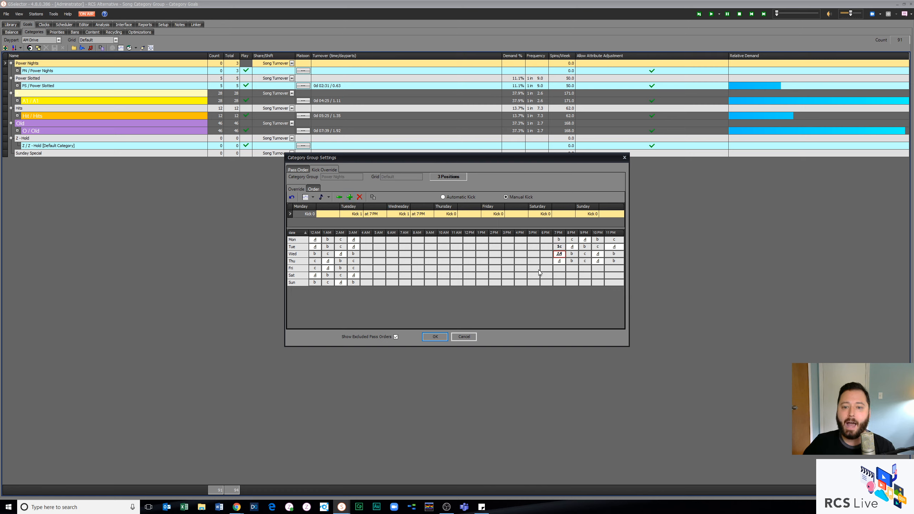
{"action": "left_click", "coordinate": [350, 197]}
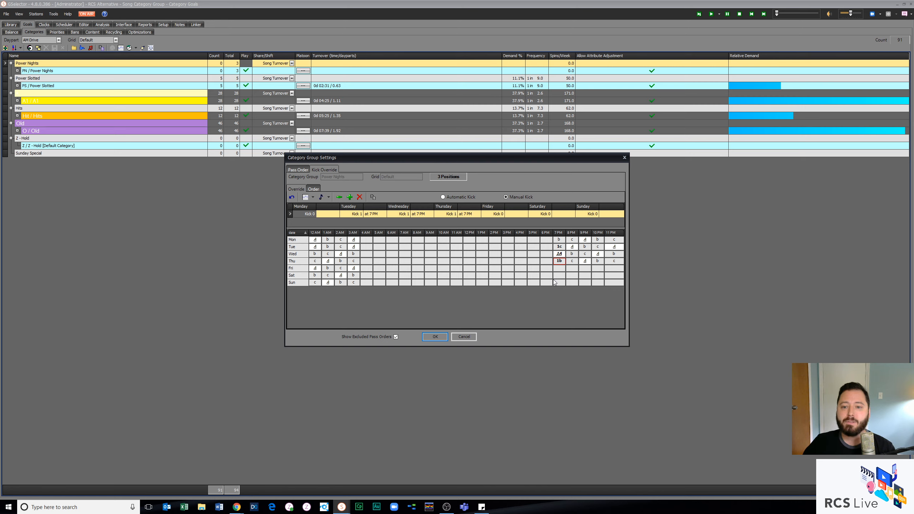
Step: Examine the Power Nights positions in Monday's and Tuesday's evening hours and in Monday's hours from 3 to 5 AM
{"action": "left_click", "coordinate": [585, 239]}
{"action": "left_click", "coordinate": [615, 247]}
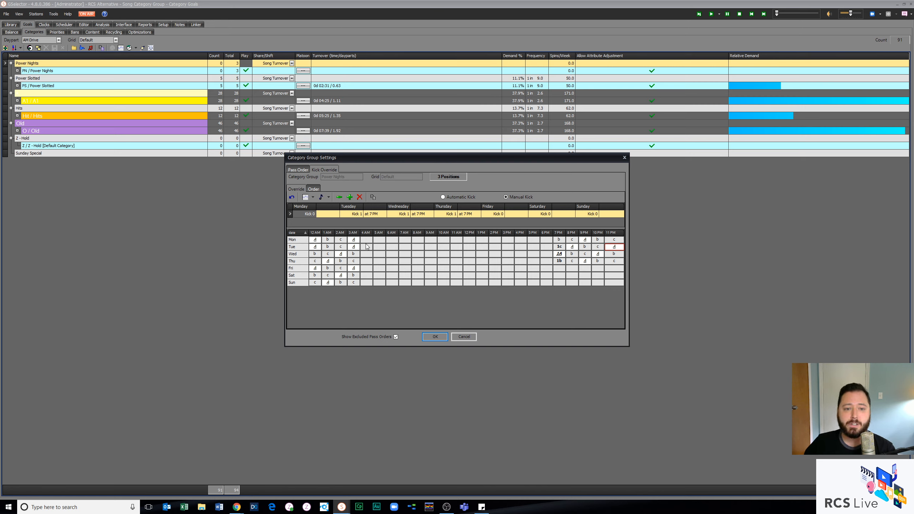
{"action": "left_click", "coordinate": [355, 240]}
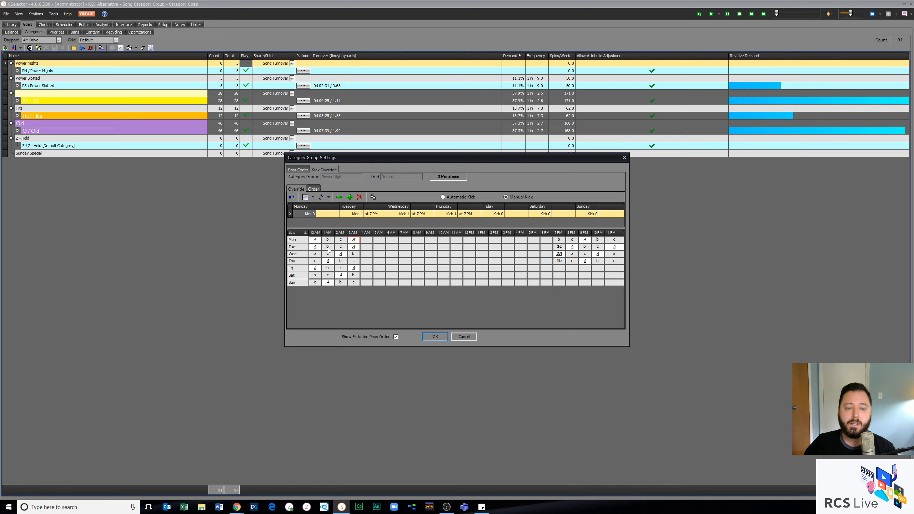
{"action": "left_click", "coordinate": [366, 241]}
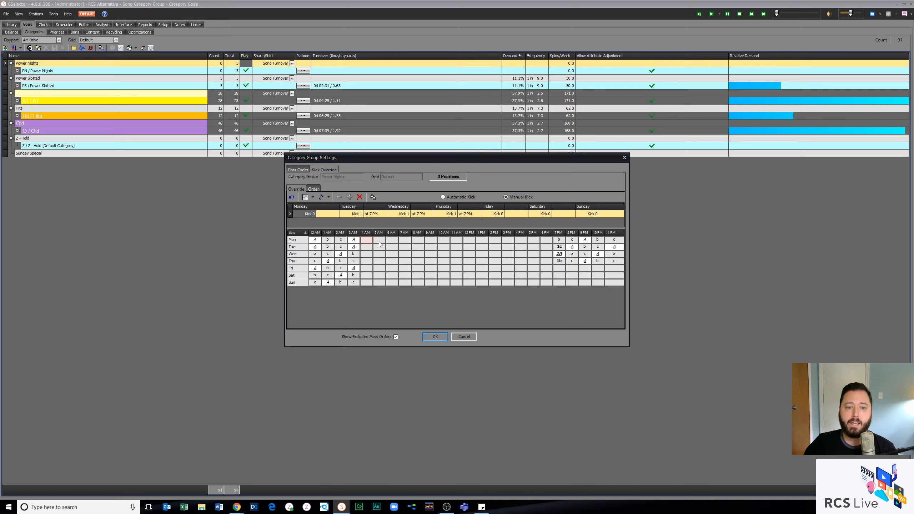
{"action": "left_click", "coordinate": [380, 241]}
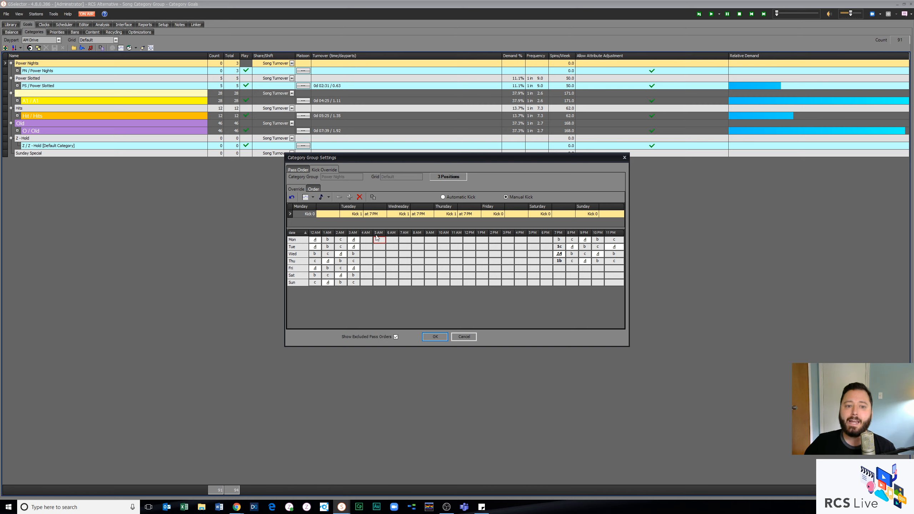
{"action": "left_click", "coordinate": [355, 241]}
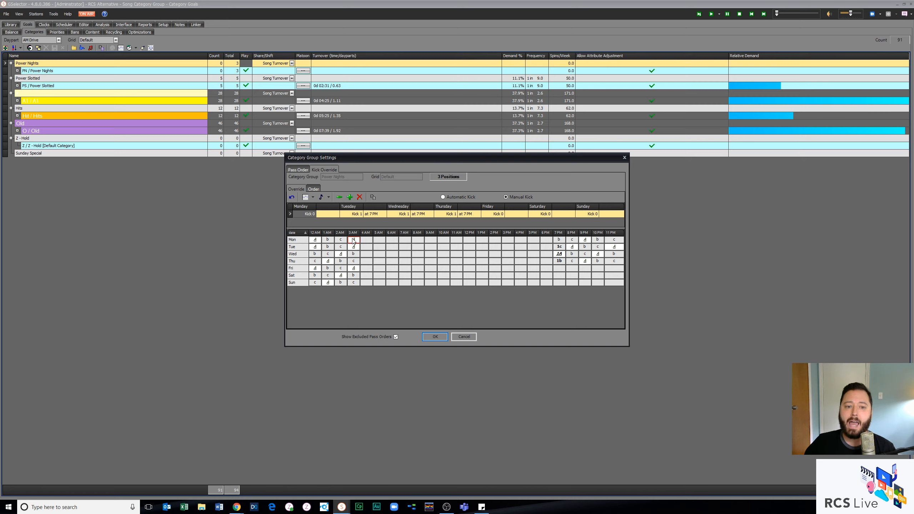
{"action": "left_click", "coordinate": [366, 241]}
{"action": "left_click", "coordinate": [380, 241]}
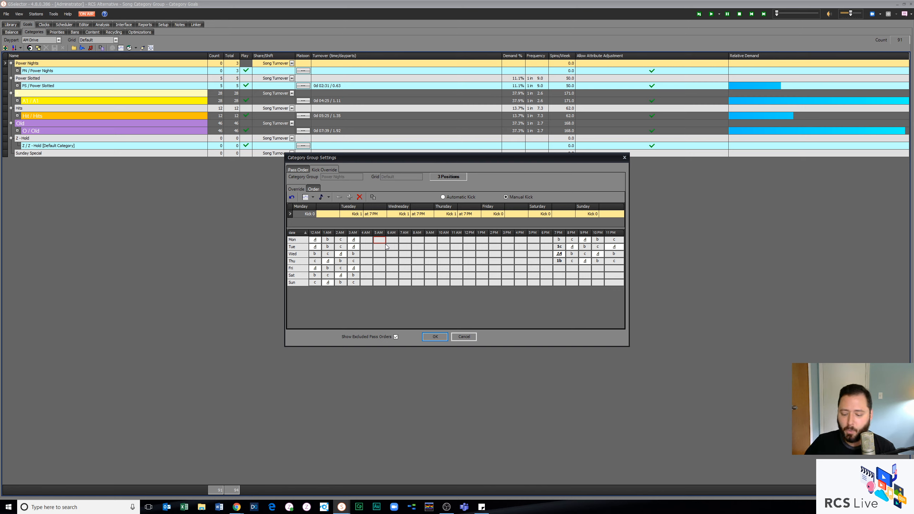
Step: Discard the Power Nights kick changes and open the song priorities of the station's goals
{"action": "left_click", "coordinate": [464, 337]}
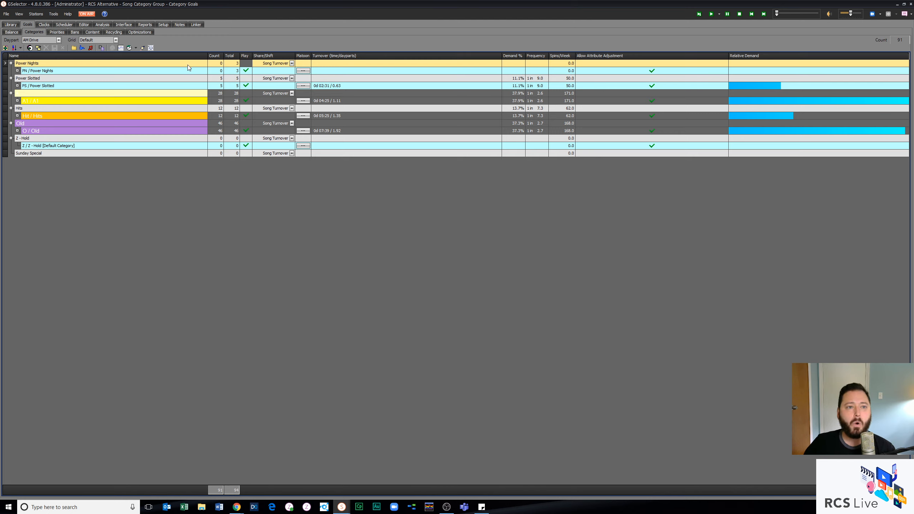
{"action": "left_click", "coordinate": [56, 32]}
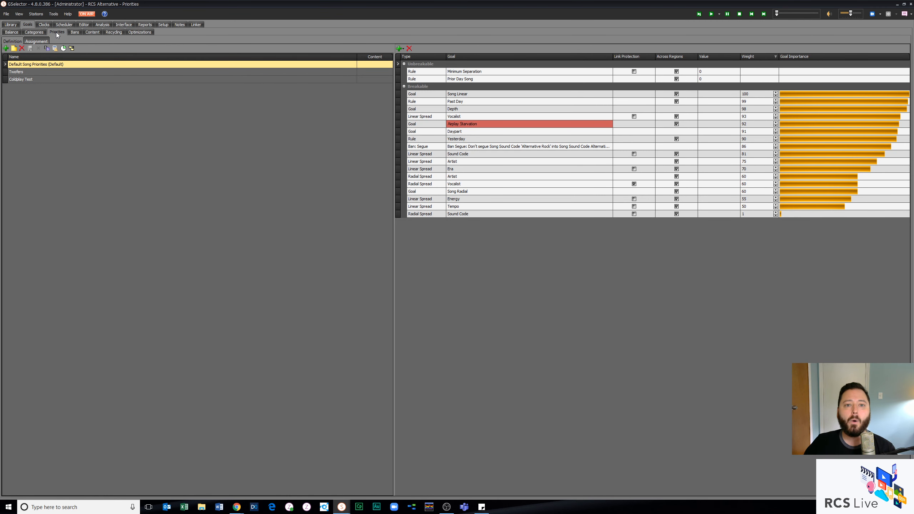
Step: Select the Airplay Starvation goal in the default song priorities and check its tie options without applying one
{"action": "left_click", "coordinate": [485, 125]}
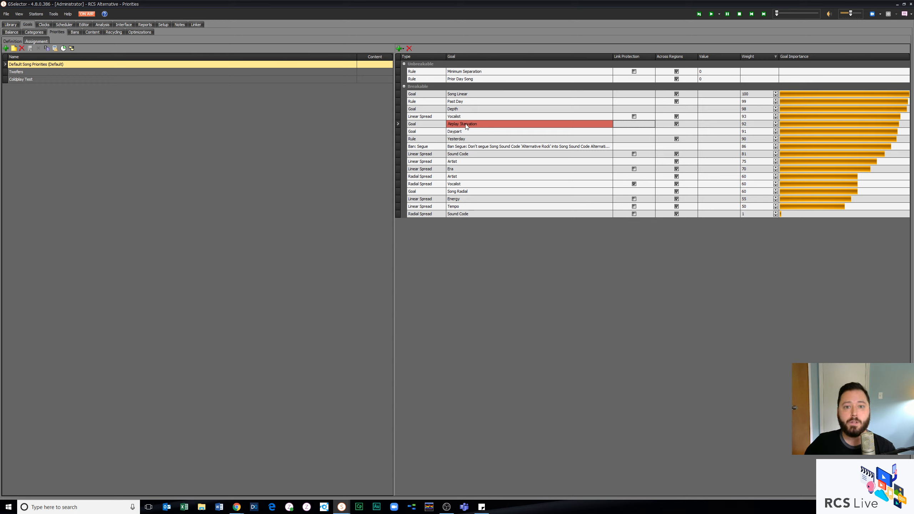
{"action": "right_click", "coordinate": [467, 124]}
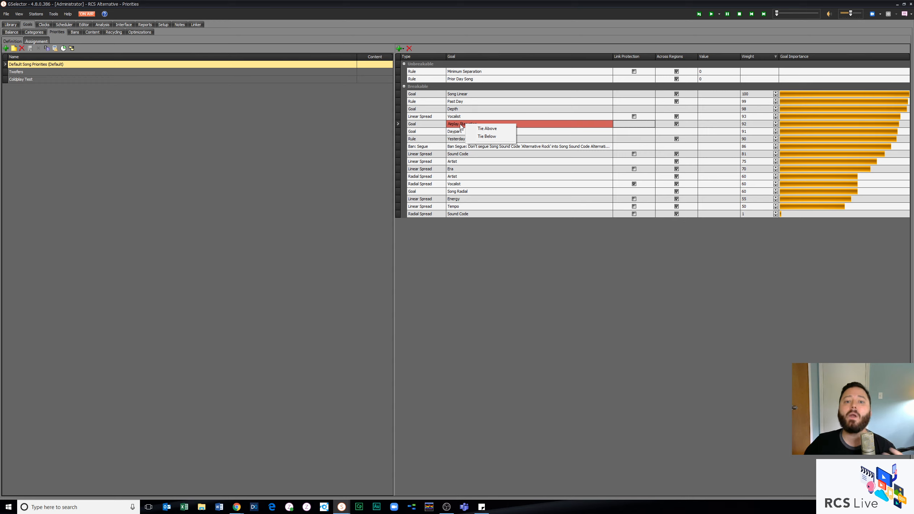
{"action": "left_click", "coordinate": [542, 125]}
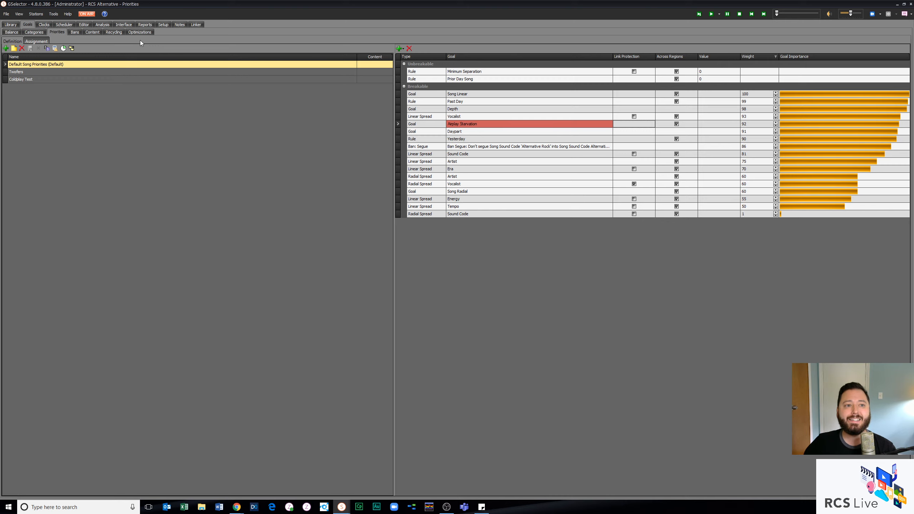
Step: Inspect the Maximum Airplay Starvation Turnover Percentage in the station's advanced feature settings
{"action": "left_click", "coordinate": [159, 24]}
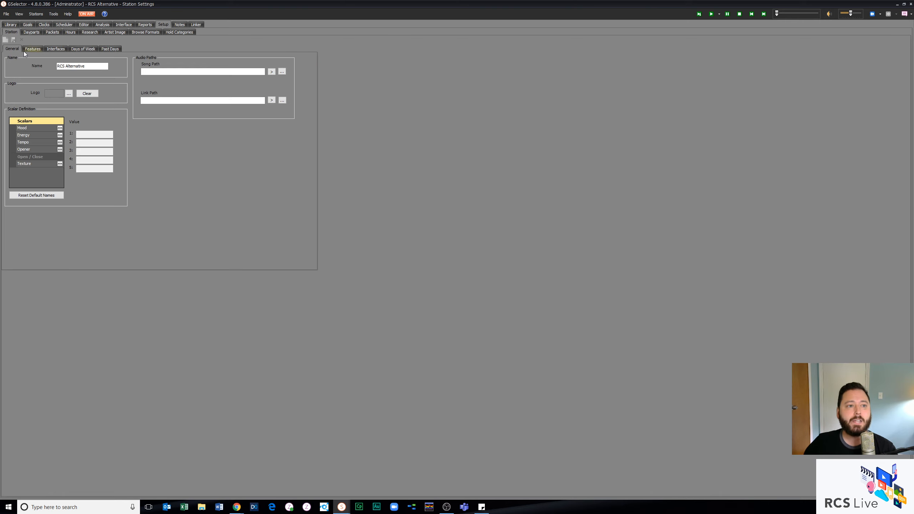
{"action": "left_click", "coordinate": [25, 51]}
{"action": "left_click_drag", "start_coordinate": [145, 83], "coordinate": [160, 83]}
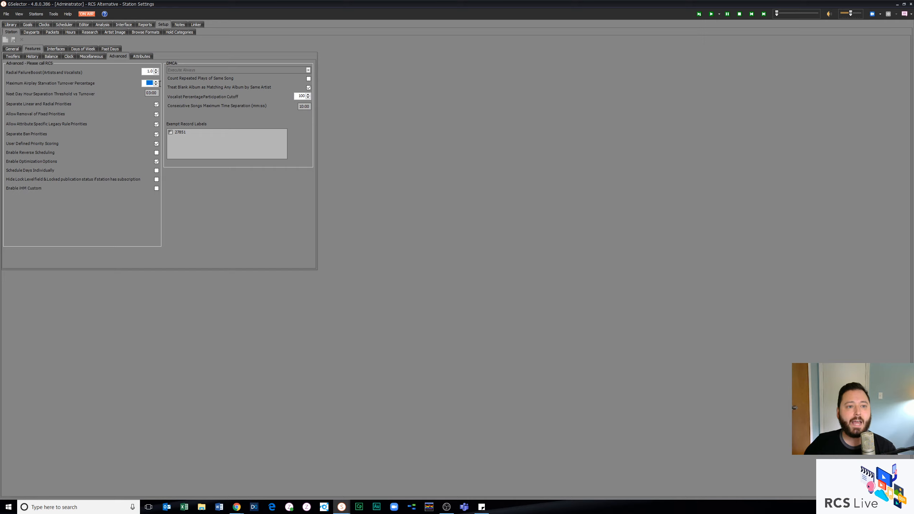
{"action": "left_click", "coordinate": [152, 82]}
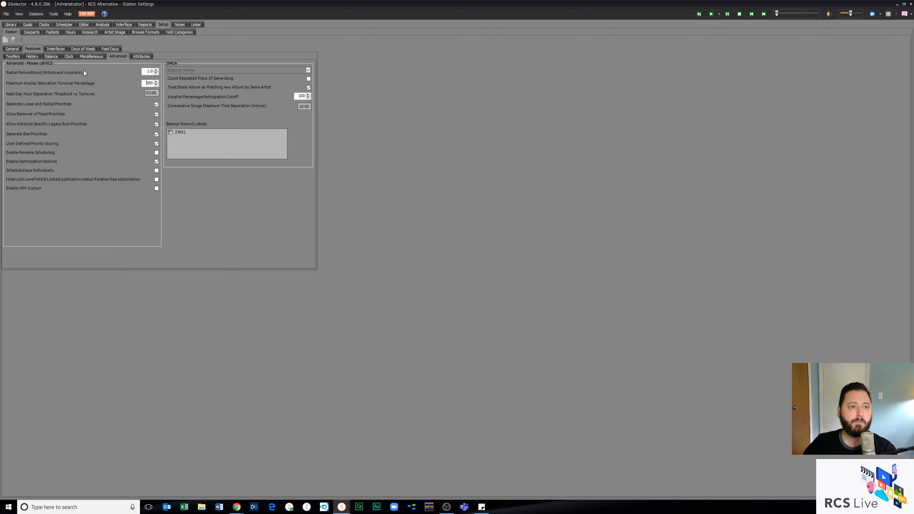
Step: Start a new optimization definition with the Legacy option, review its optimizer strength choices, and cancel it
{"action": "left_click", "coordinate": [30, 25]}
{"action": "left_click", "coordinate": [140, 33]}
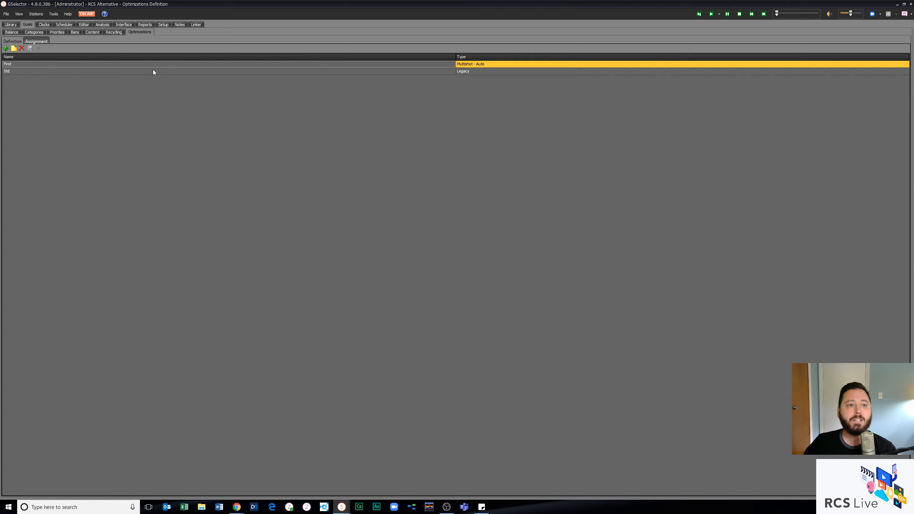
{"action": "left_click", "coordinate": [6, 48]}
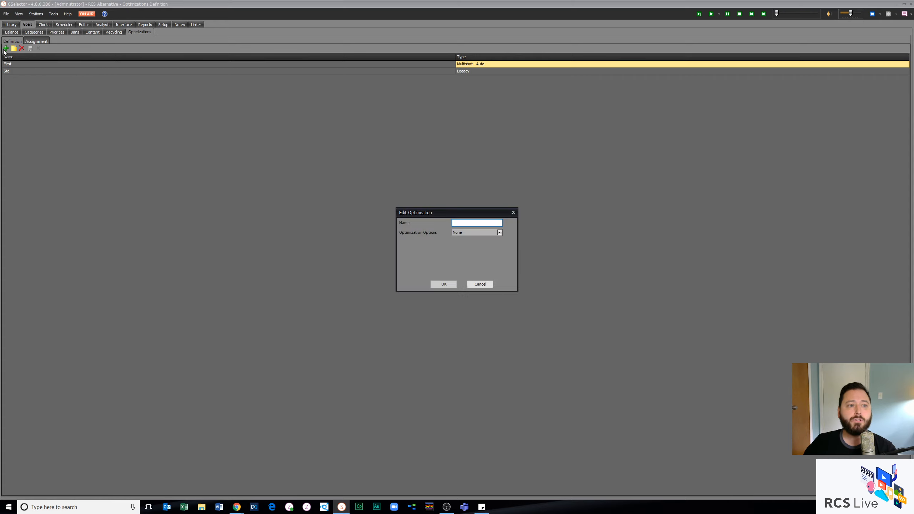
{"action": "left_click", "coordinate": [456, 233]}
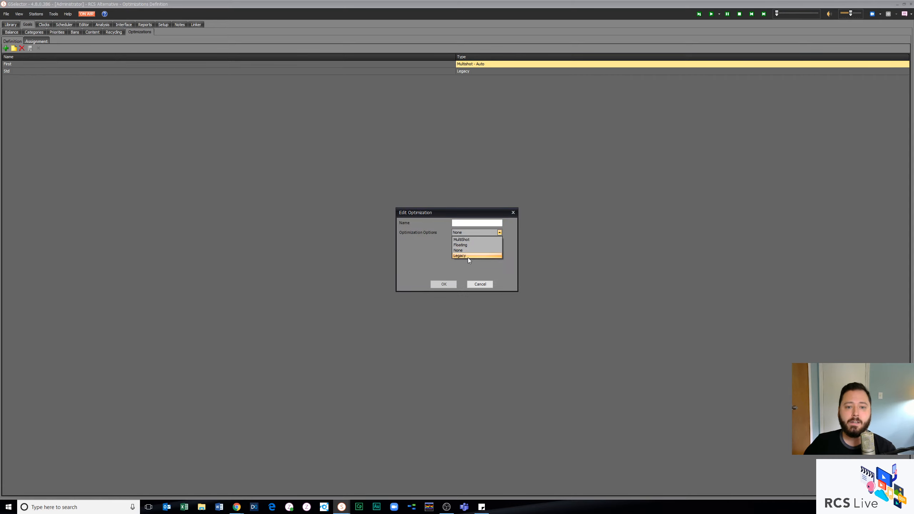
{"action": "left_click", "coordinate": [468, 256]}
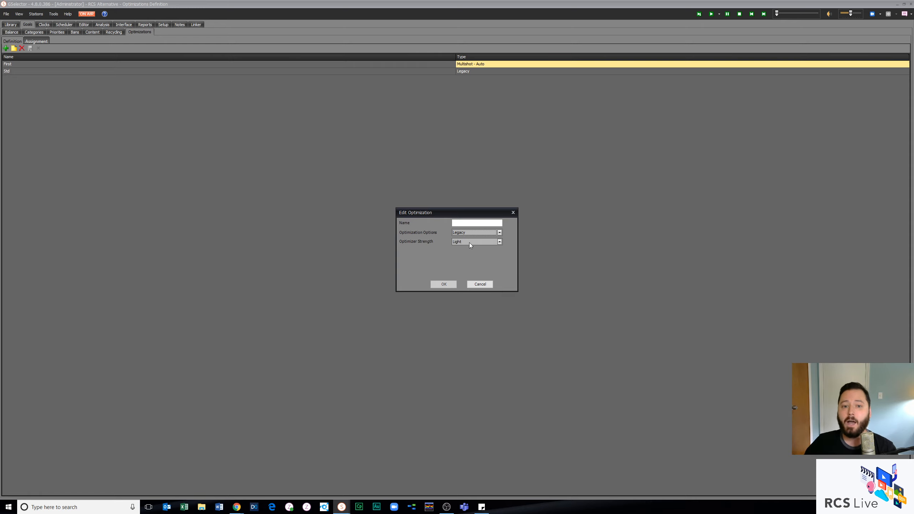
{"action": "left_click", "coordinate": [470, 244]}
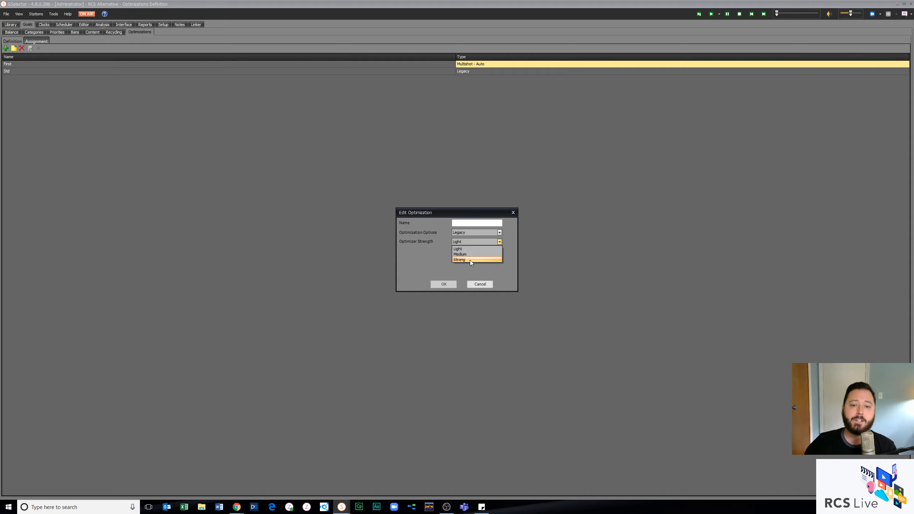
{"action": "left_click", "coordinate": [481, 284]}
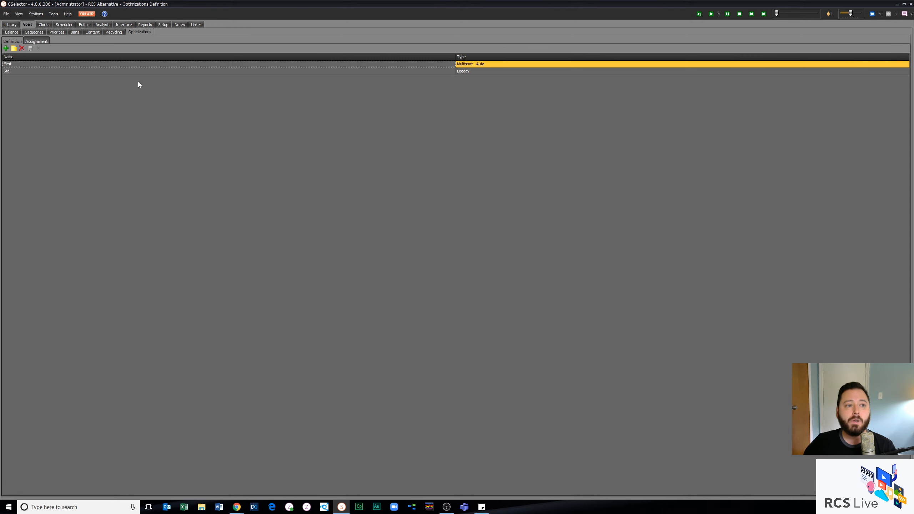
Step: Show the optimization assignments for each daypart and song category group
{"action": "left_click", "coordinate": [37, 40]}
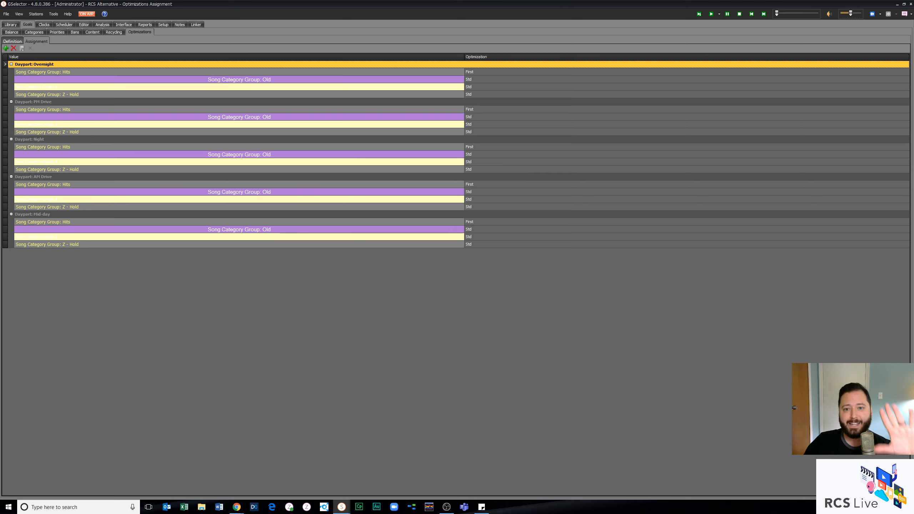
{"action": "key", "text": "alt+Tab"}
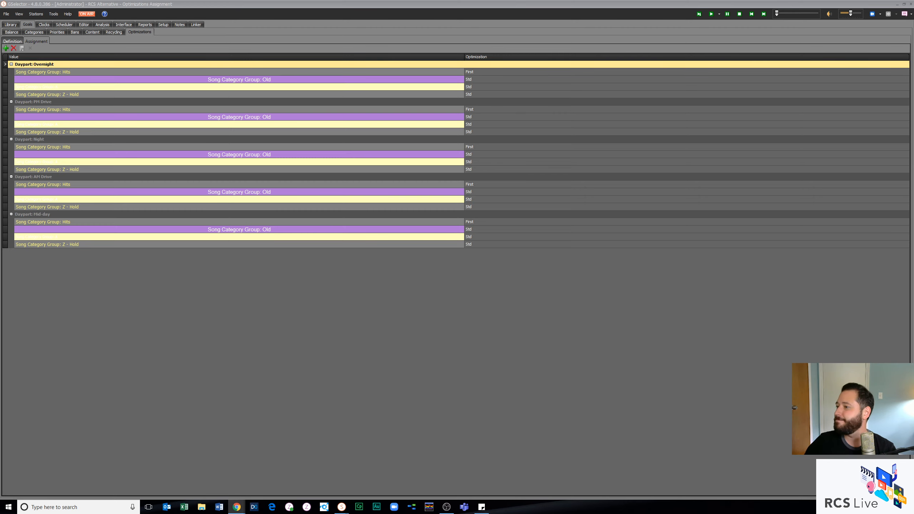